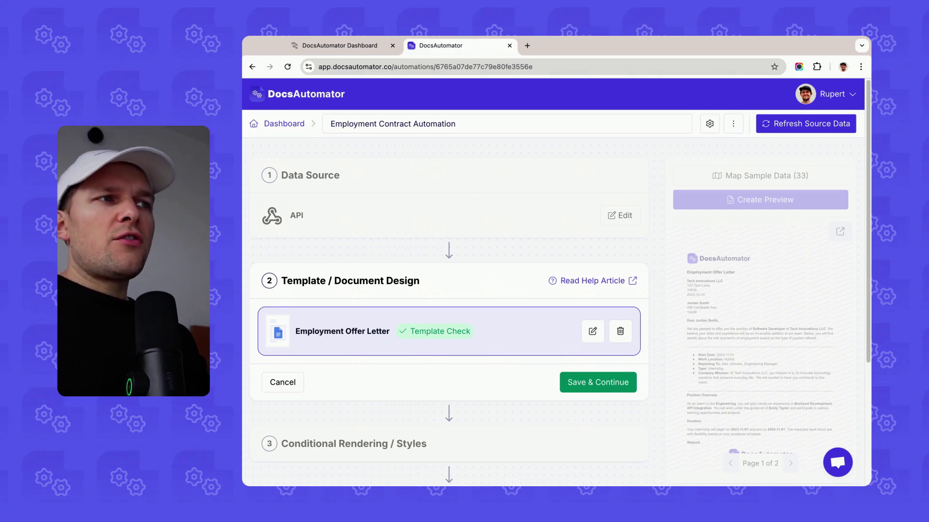
Load the Employment Offer Letter template and inspect its company details block
click(592, 339)
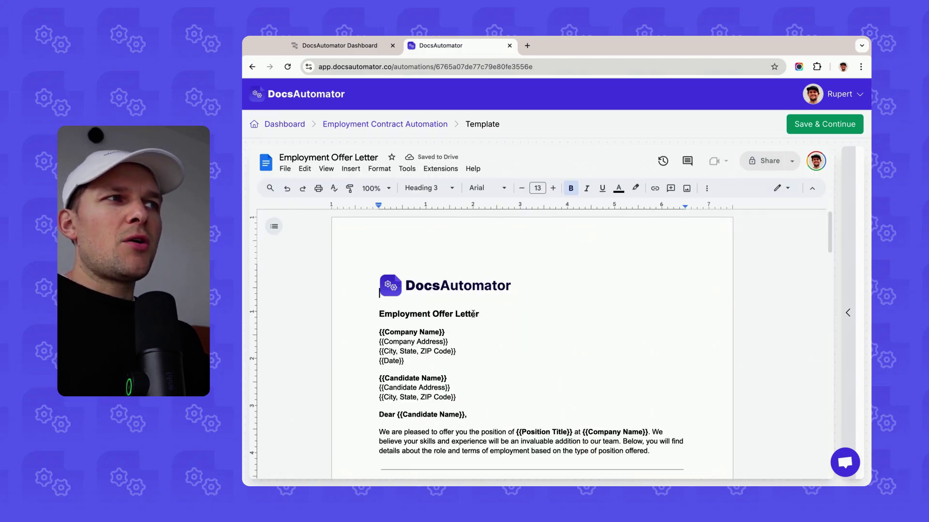
scroll(452, 353, down, 3)
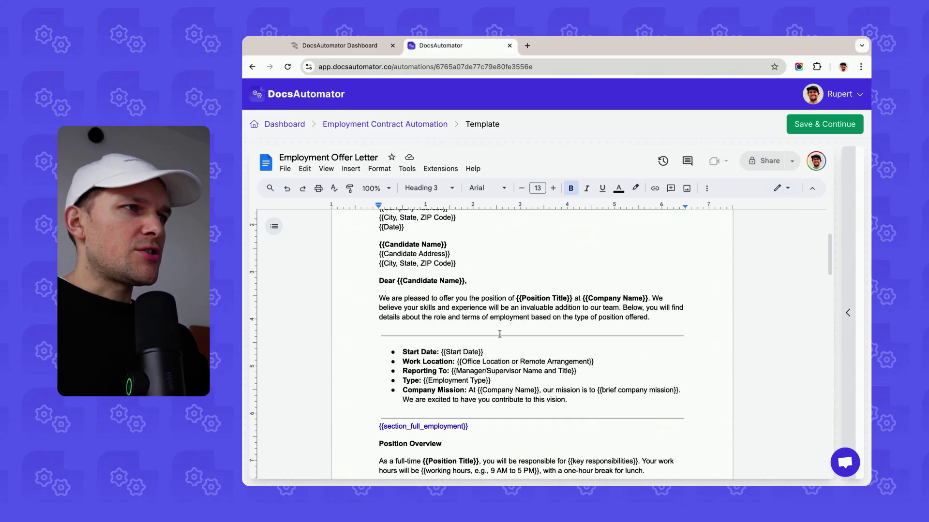
scroll(447, 299, up, 2)
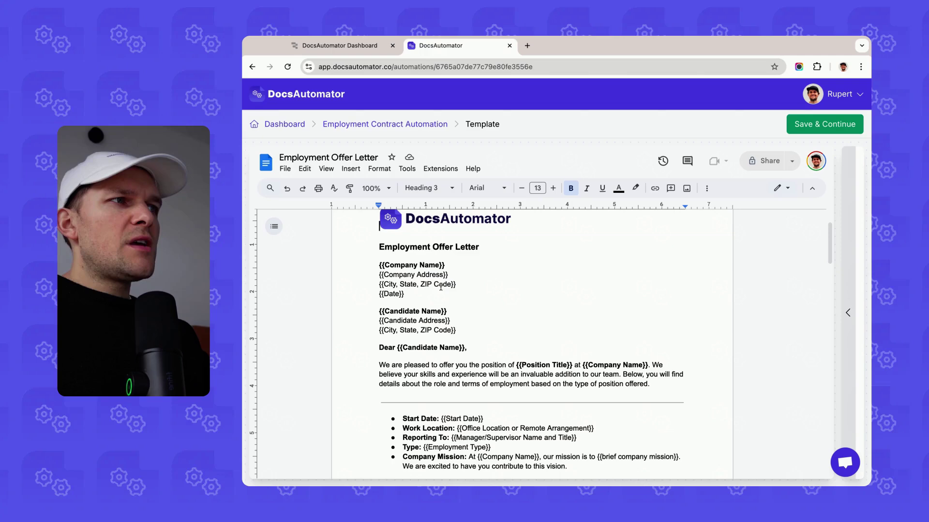
scroll(434, 291, down, 1)
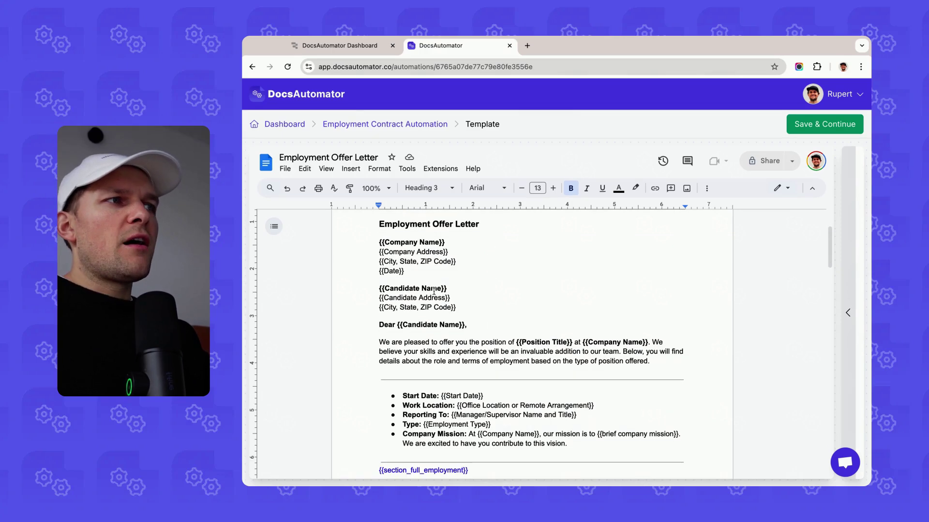
scroll(442, 269, up, 1)
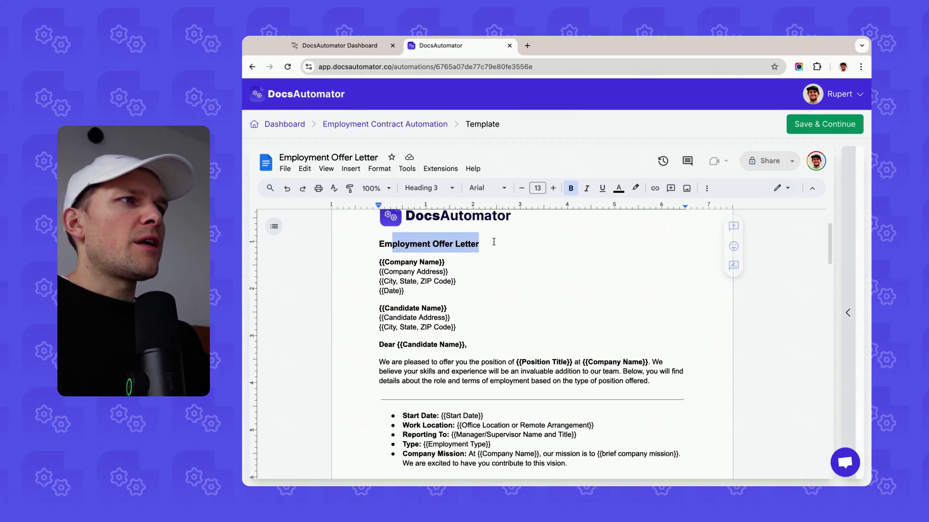
click(405, 261)
drag(380, 261, 411, 297)
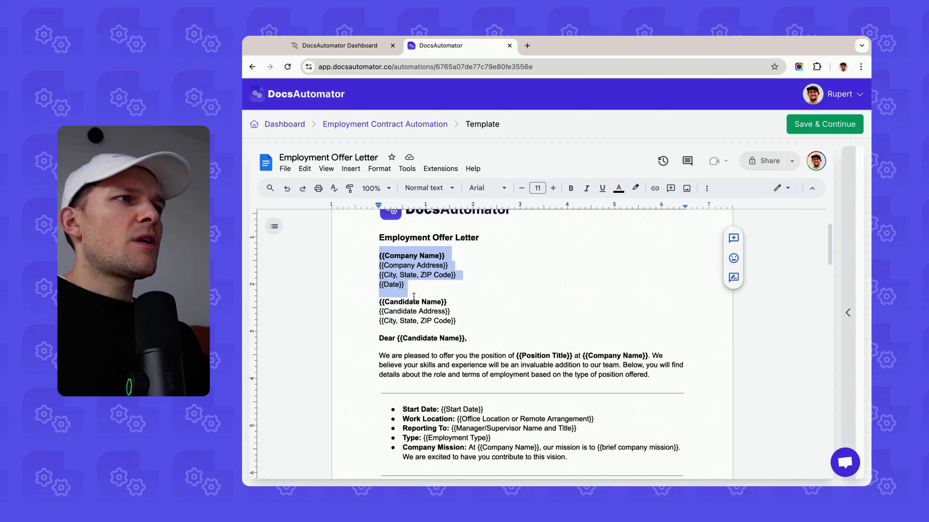
scroll(357, 266, down, 2)
click(397, 278)
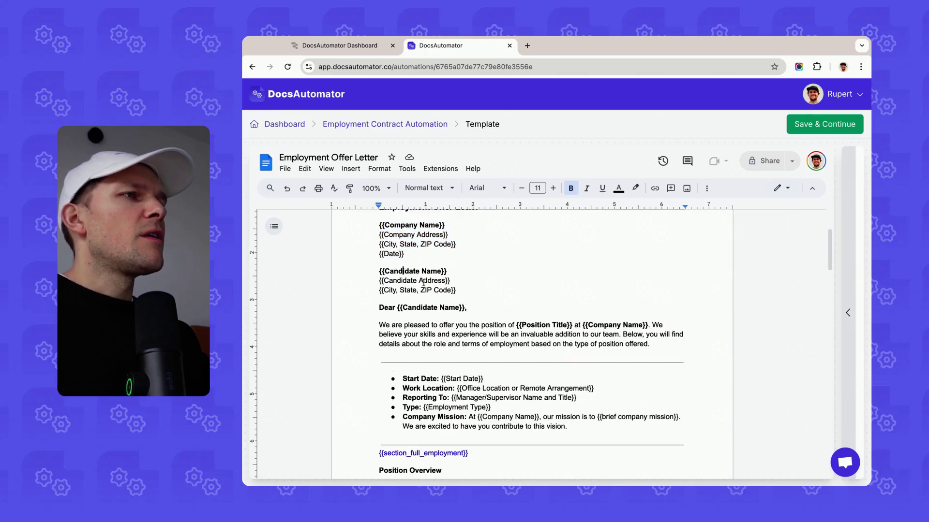
Inspect the Type: {{Employment Type}} placeholder and scroll down to the full-employment section
scroll(437, 301, down, 4)
scroll(472, 303, down, 1)
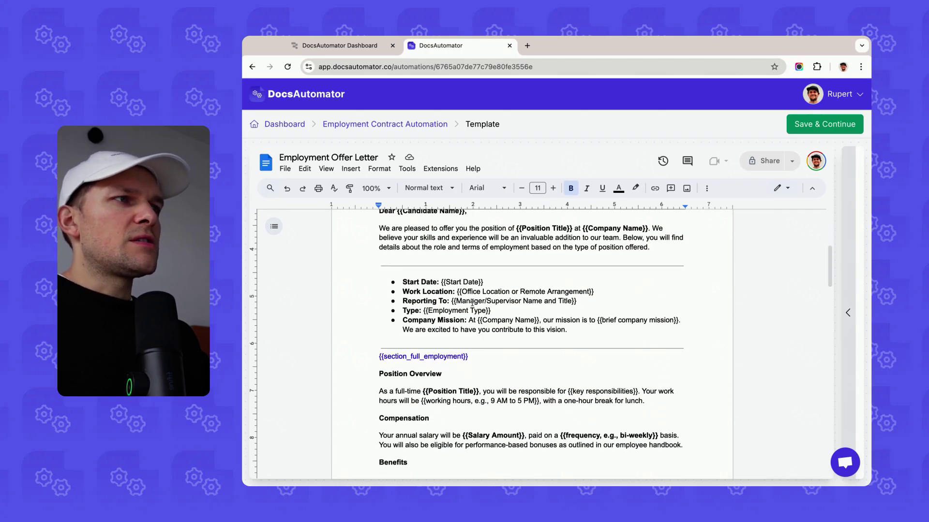
drag(403, 310, 423, 311)
click(424, 317)
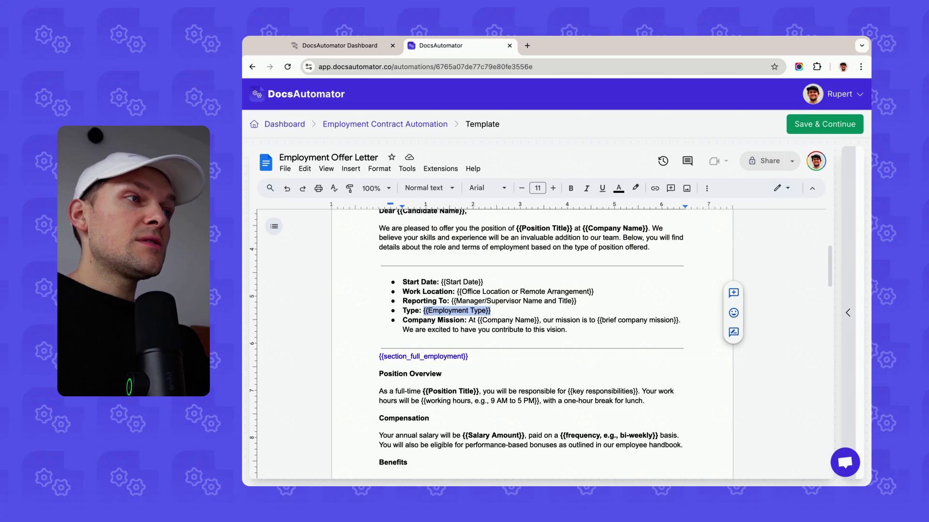
scroll(435, 302, down, 2)
click(437, 315)
scroll(411, 304, down, 1)
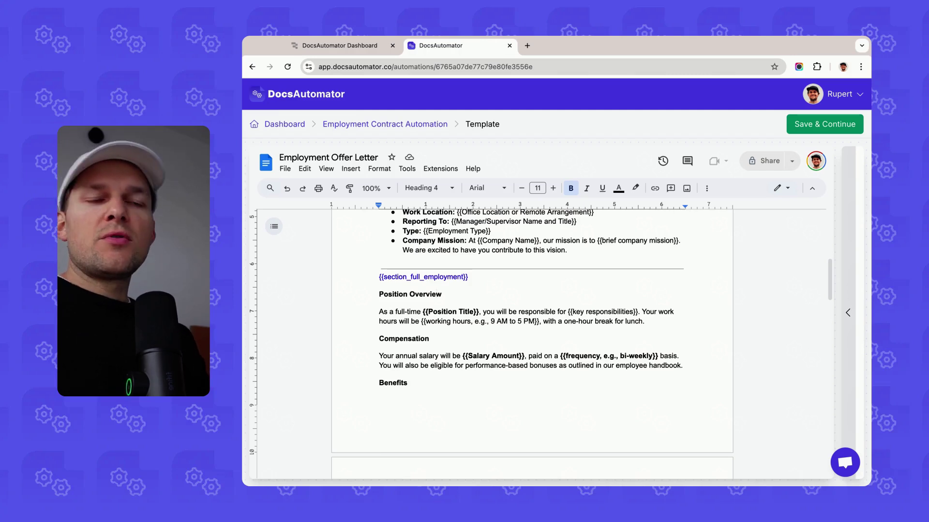
click(417, 277)
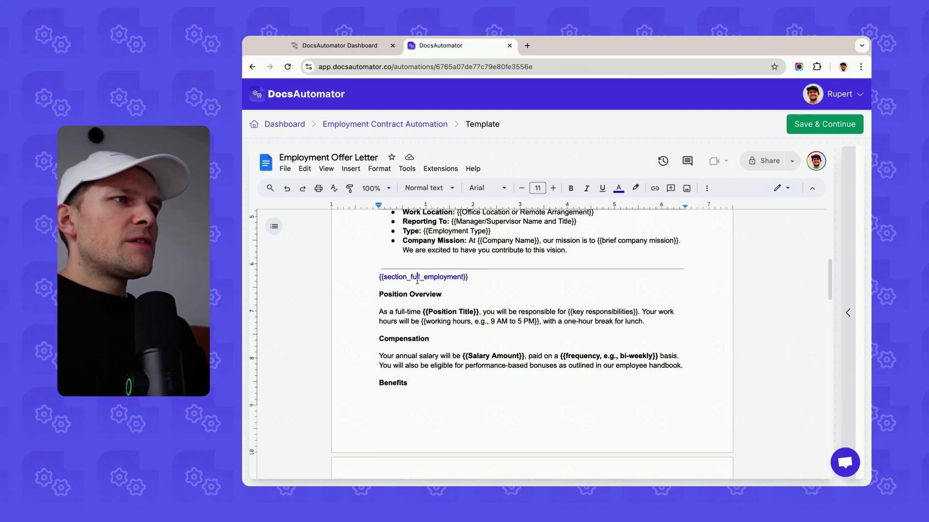
scroll(418, 280, down, 1)
drag(376, 257, 428, 414)
click(429, 413)
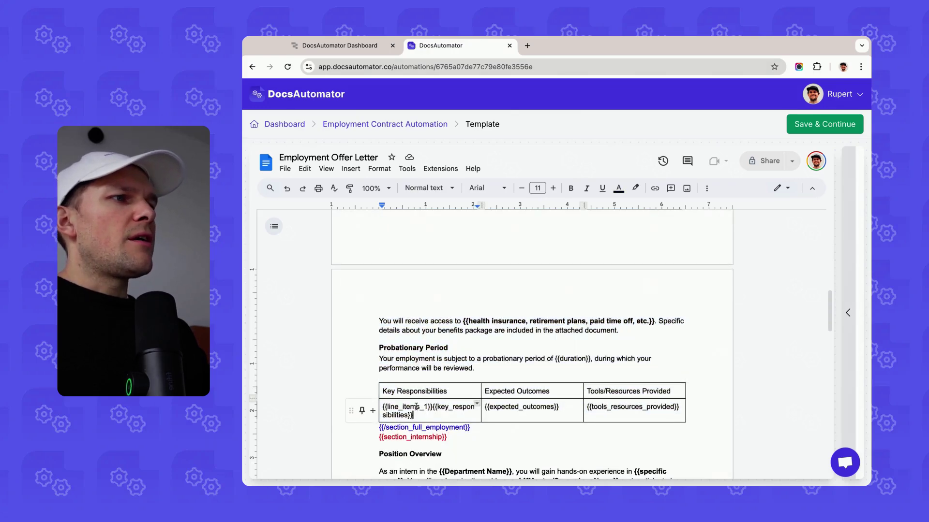
scroll(415, 314, up, 3)
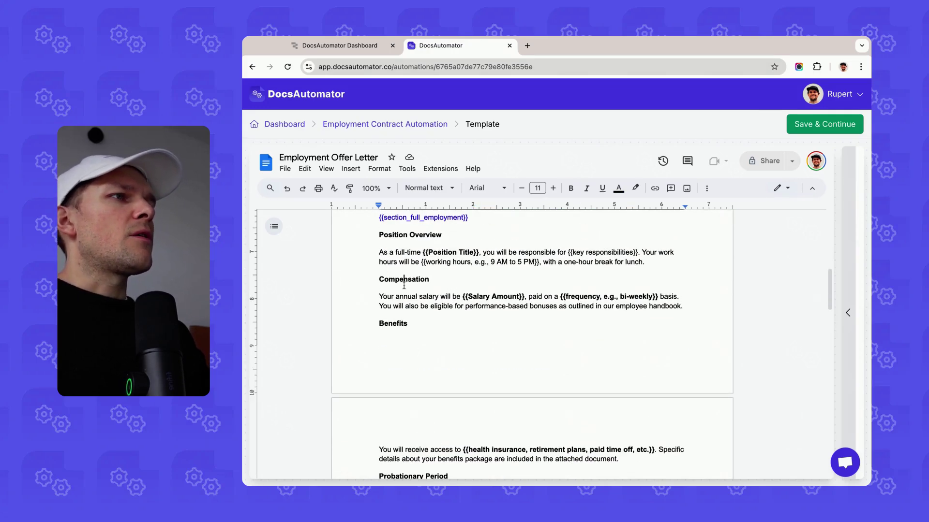
click(404, 268)
scroll(395, 261, down, 2)
scroll(396, 303, down, 5)
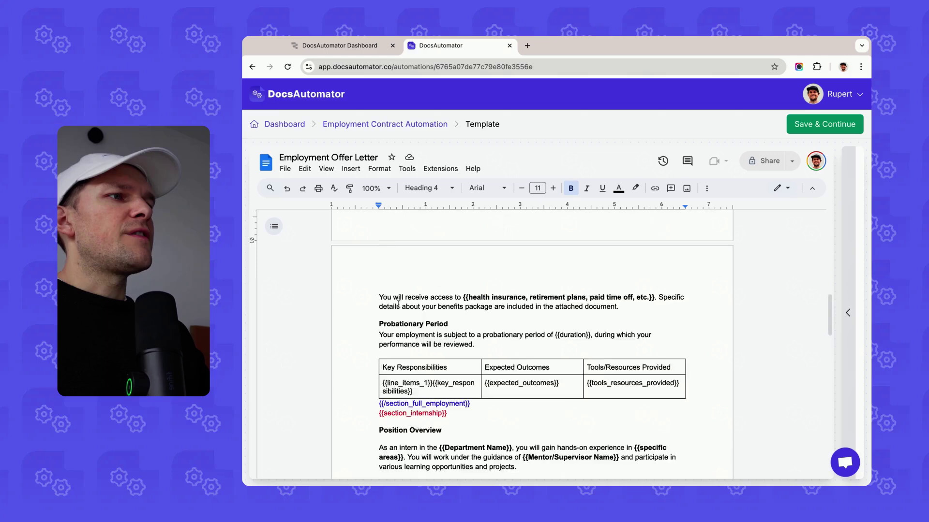
click(429, 233)
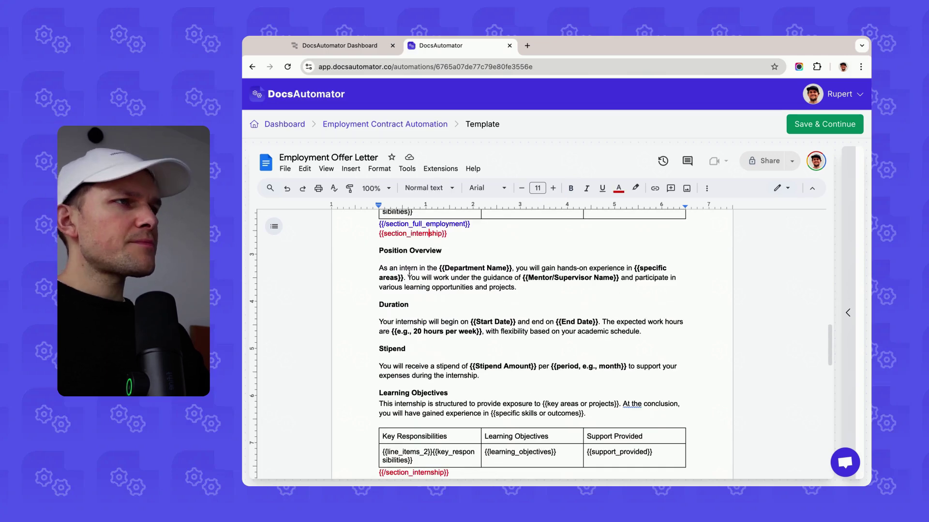
key(shift+Down)
key(shift+Down)
key(shift+Down)
key(shift+Down)
key(shift+Down)
key(shift+Down)
key(shift+Down)
key(shift+Down)
key(shift+Down)
key(shift+Down)
key(shift+Down)
key(shift+Down)
key(shift+Down)
key(shift+Down)
key(shift+Down)
key(shift+Down)
key(shift+Down)
key(shift+Down)
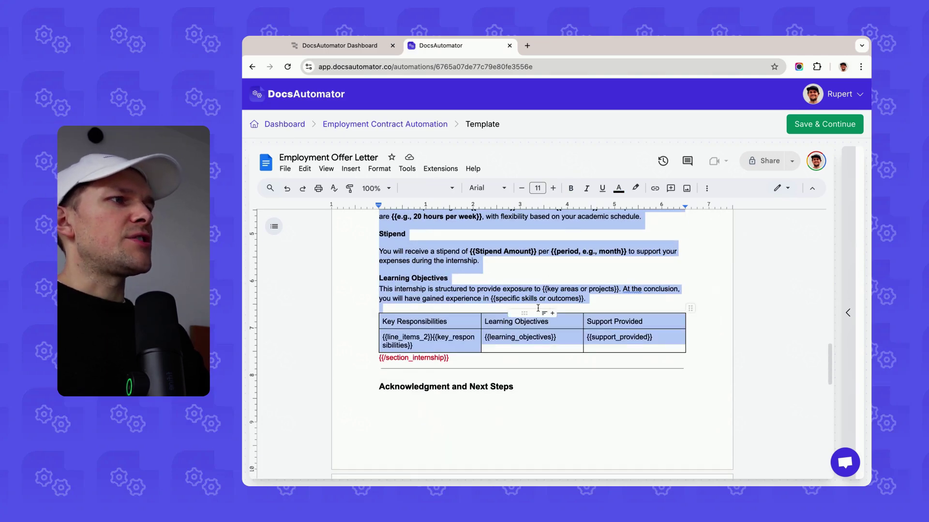
scroll(538, 308, up, 2)
double_click(406, 289)
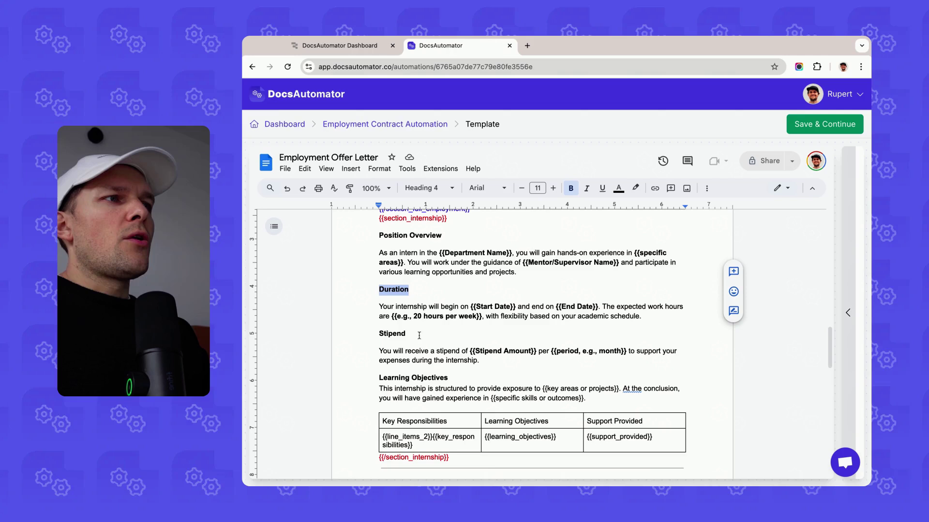
double_click(397, 334)
scroll(434, 344, down, 1)
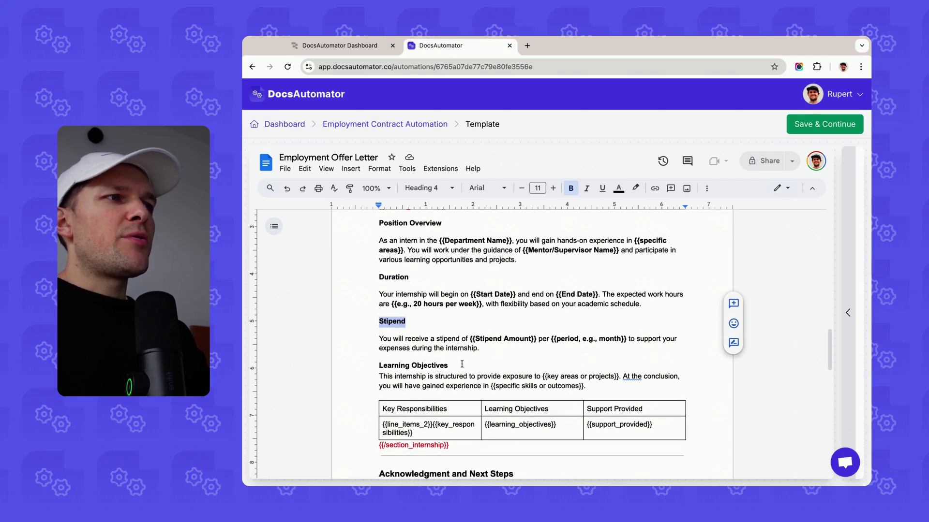
double_click(422, 365)
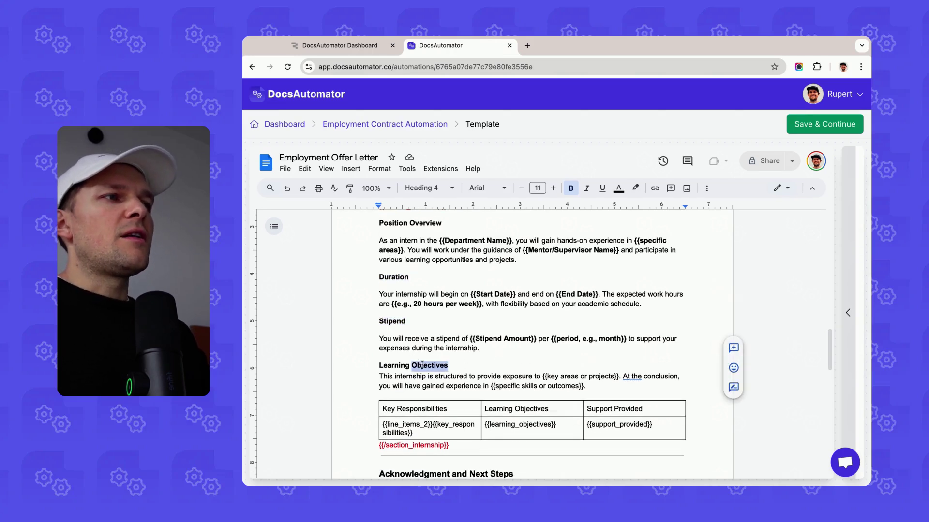
click(422, 365)
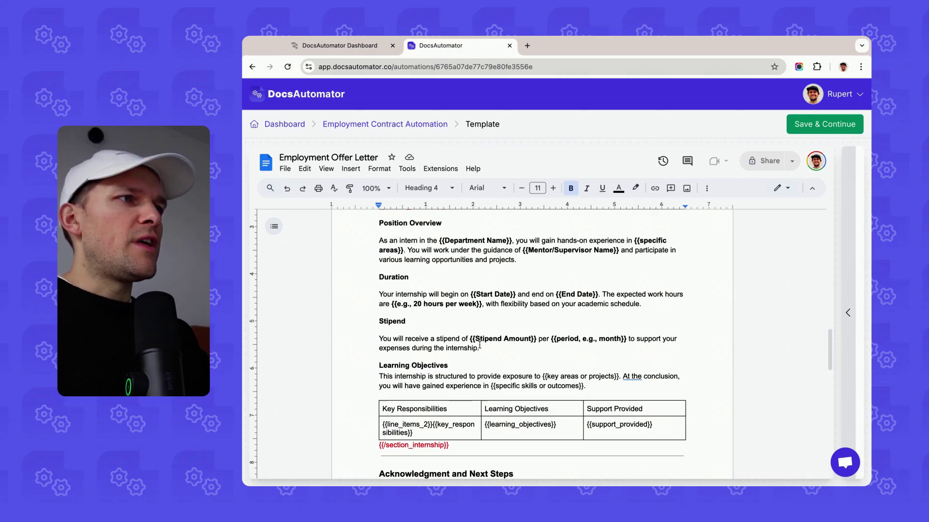
scroll(427, 273, up, 8)
scroll(426, 274, up, 5)
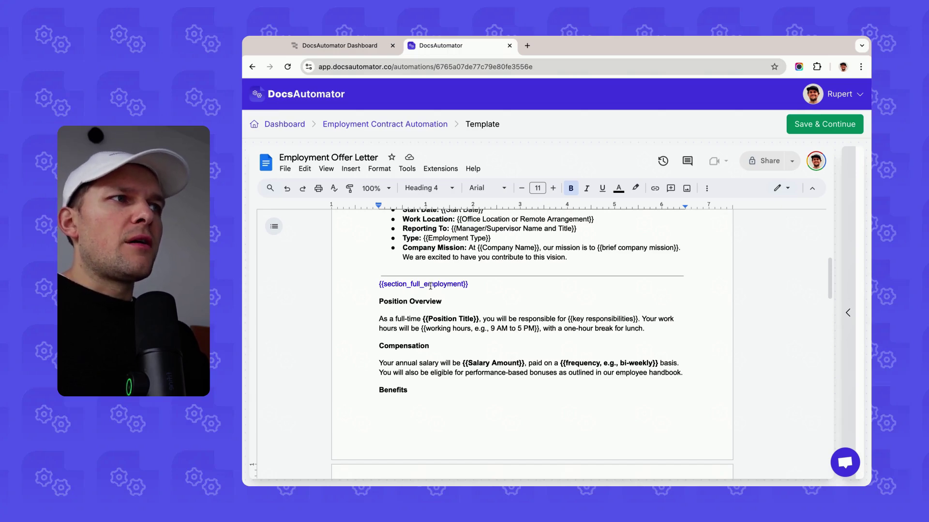
triple_click(380, 286)
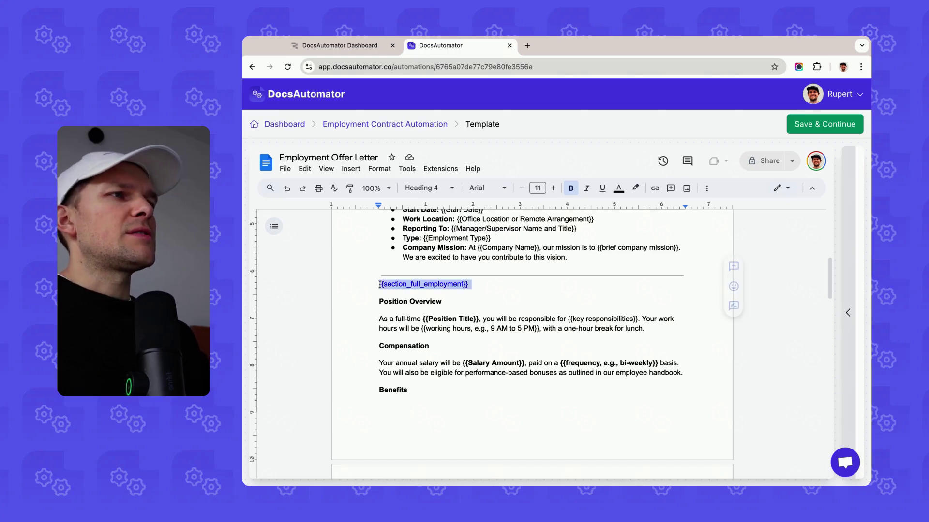
scroll(411, 362, down, 6)
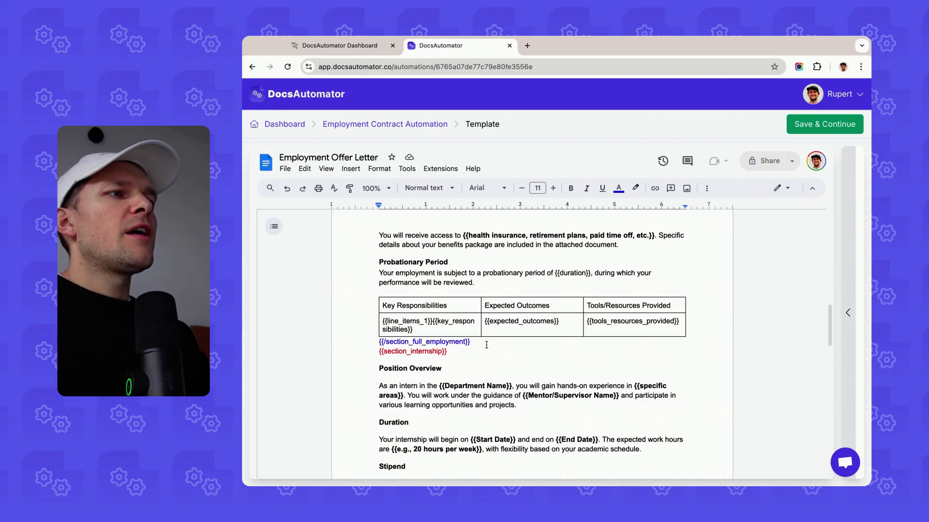
triple_click(486, 345)
click(422, 322)
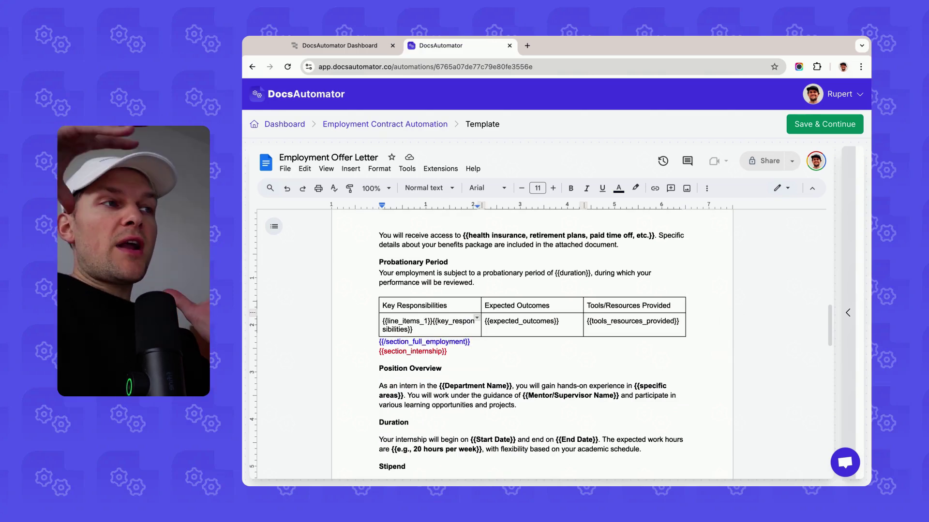
scroll(425, 321, up, 5)
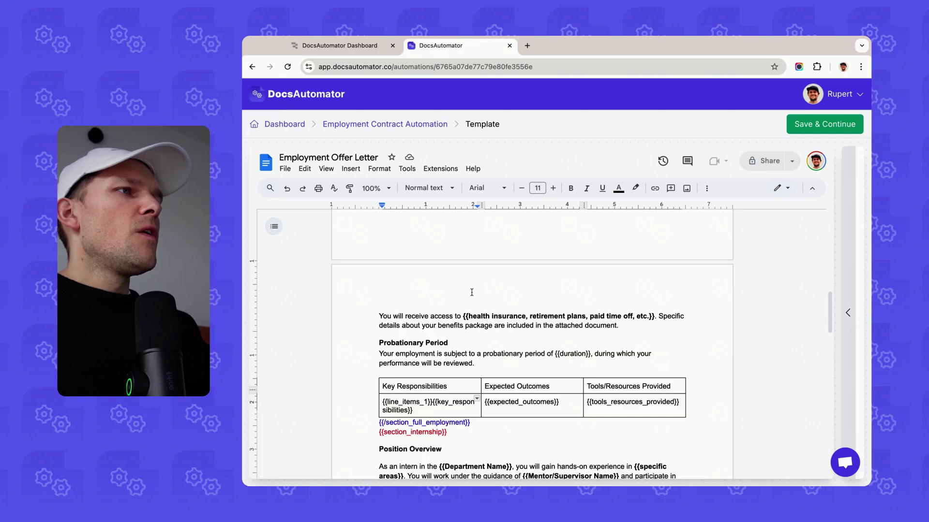
drag(379, 279, 430, 281)
click(408, 279)
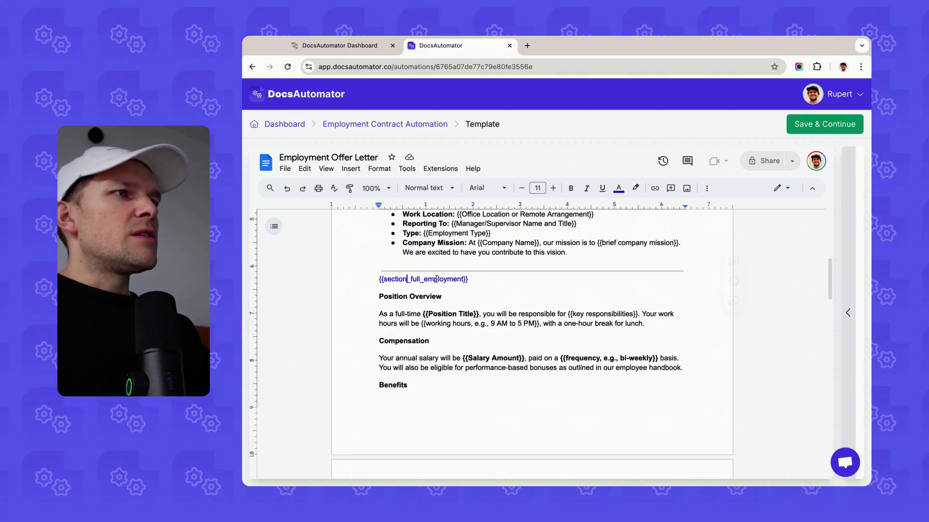
shift+click(386, 281)
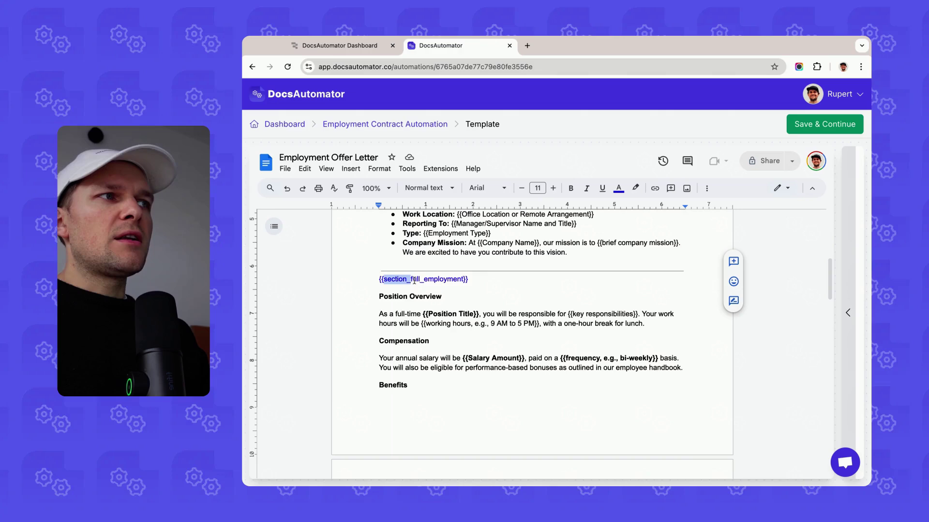
click(462, 279)
shift+click(411, 280)
scroll(460, 284, down, 5)
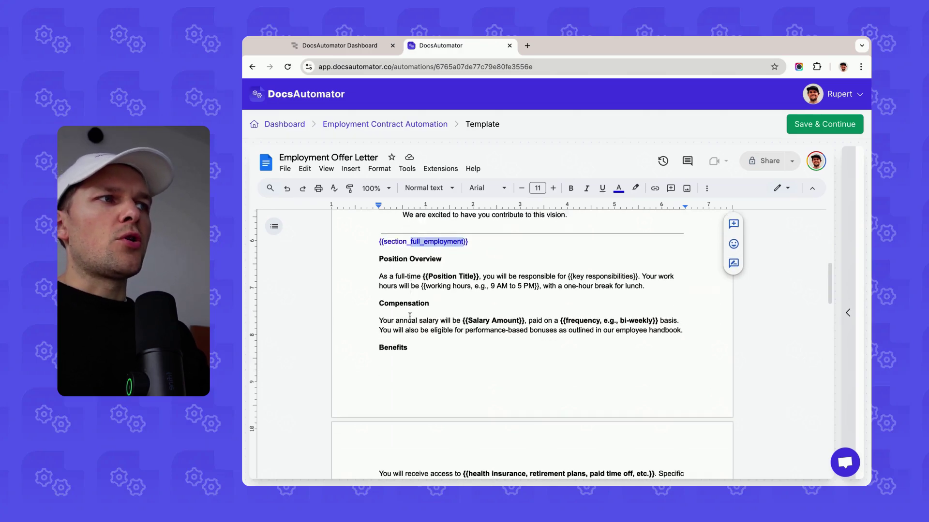
scroll(400, 258, up, 4)
scroll(400, 258, up, 1)
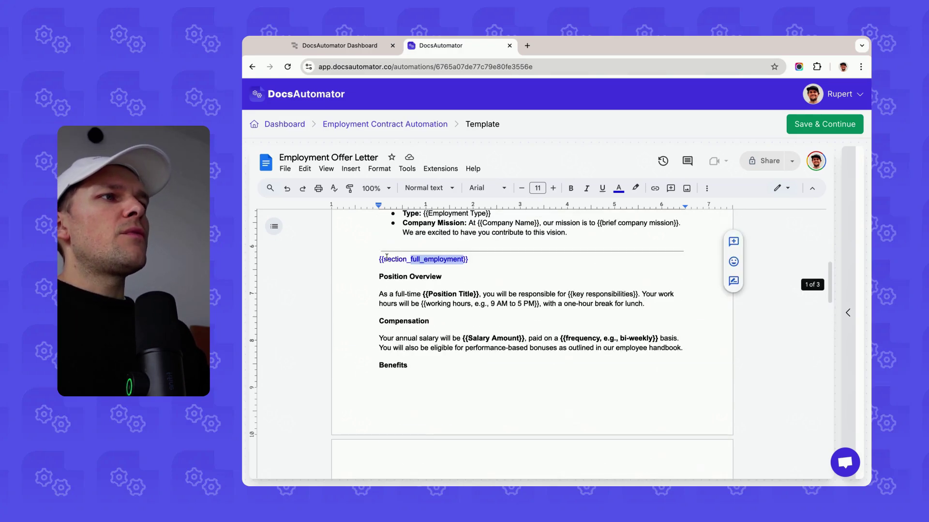
double_click(385, 237)
drag(385, 259, 459, 258)
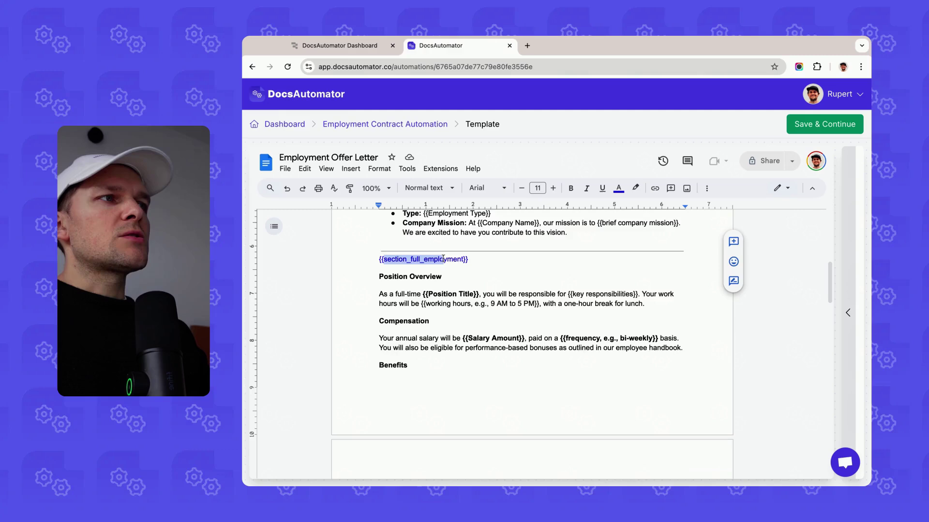
scroll(385, 290, down, 5)
click(385, 335)
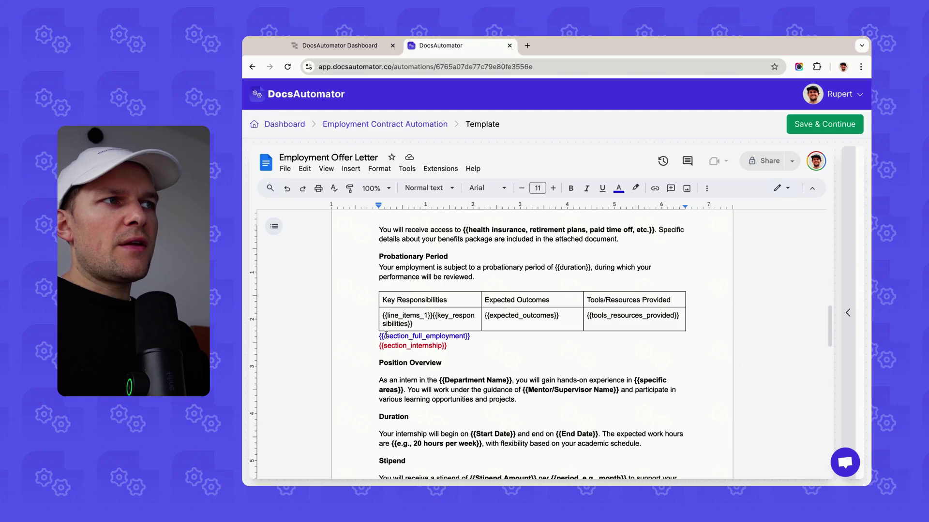
double_click(387, 337)
key(ctrl+shift+Right)
key(ctrl+shift+Right)
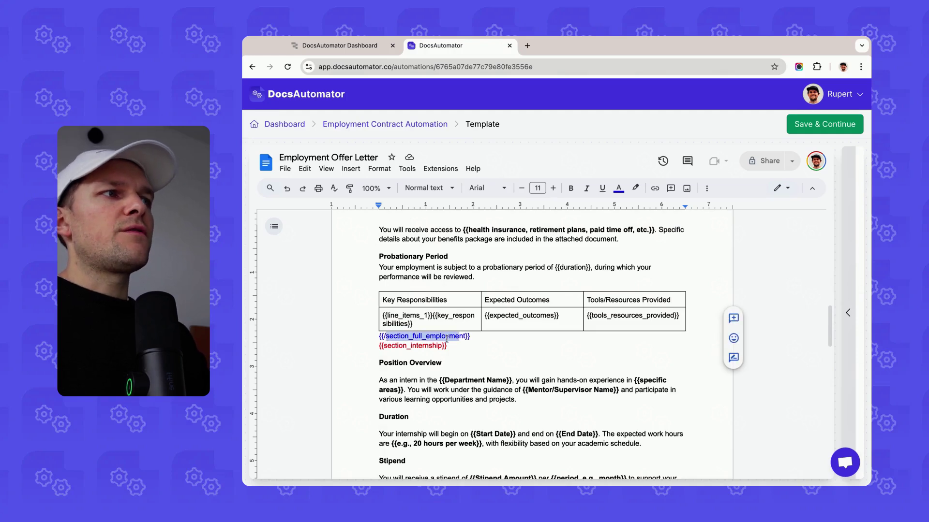
drag(473, 337, 376, 335)
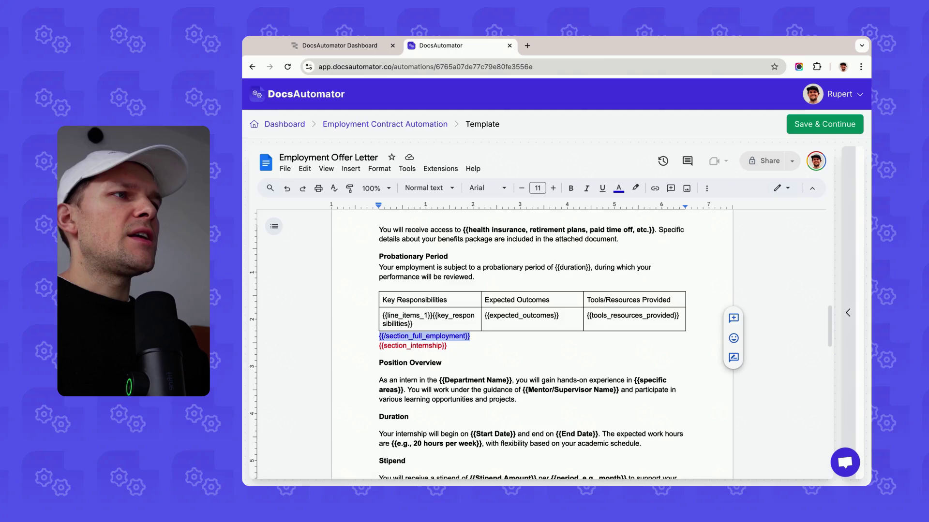
scroll(497, 344, down, 1)
drag(458, 329, 379, 331)
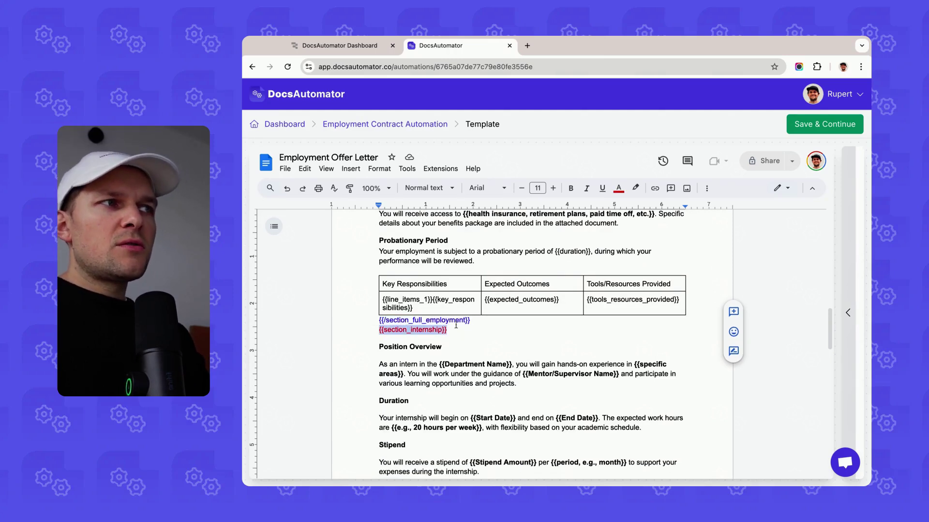
click(389, 326)
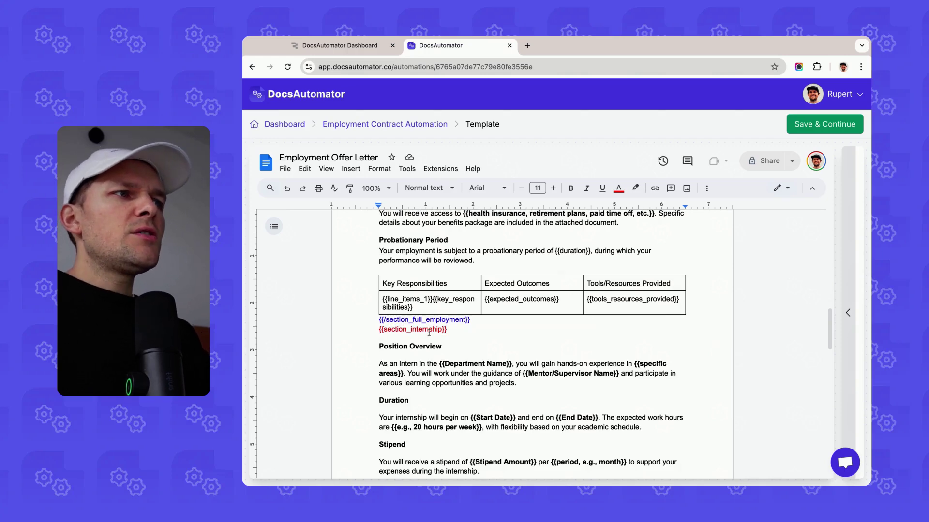
scroll(428, 333, down, 5)
drag(450, 391, 381, 392)
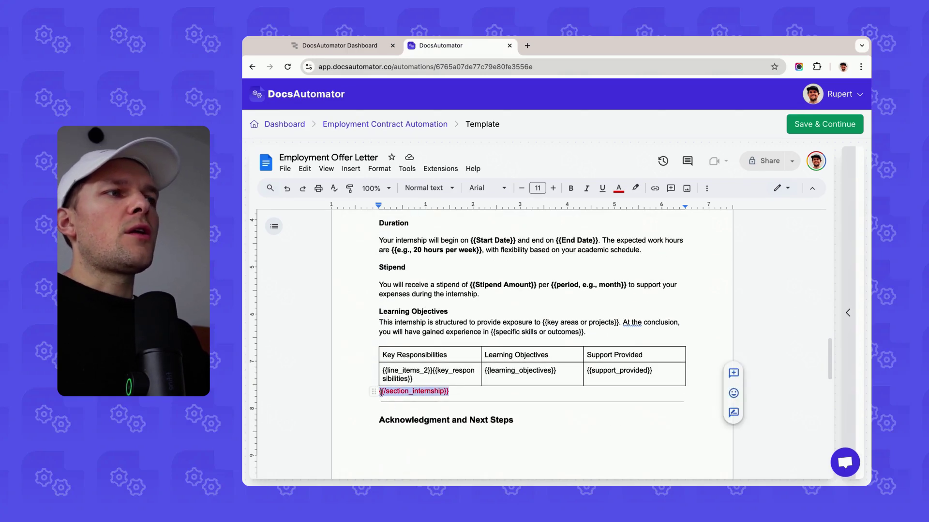
scroll(404, 387, up, 5)
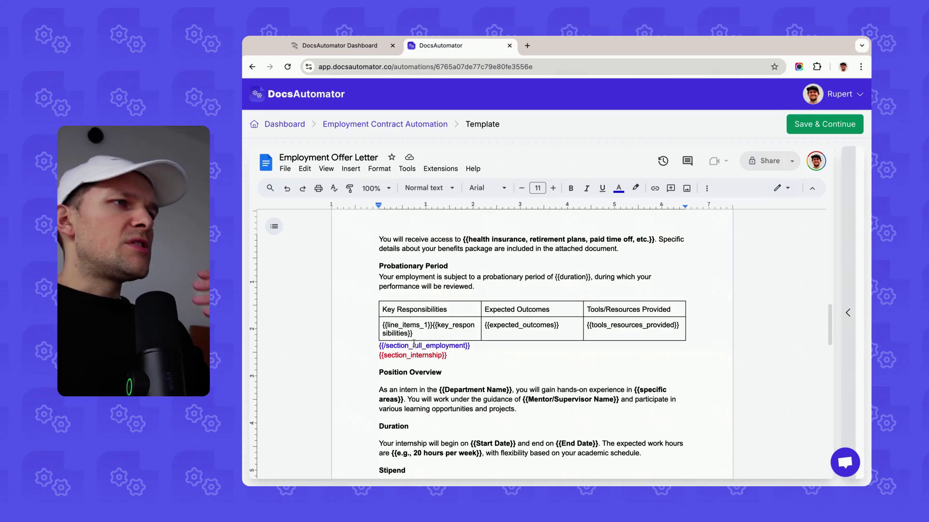
scroll(458, 317, up, 1)
scroll(459, 317, up, 10)
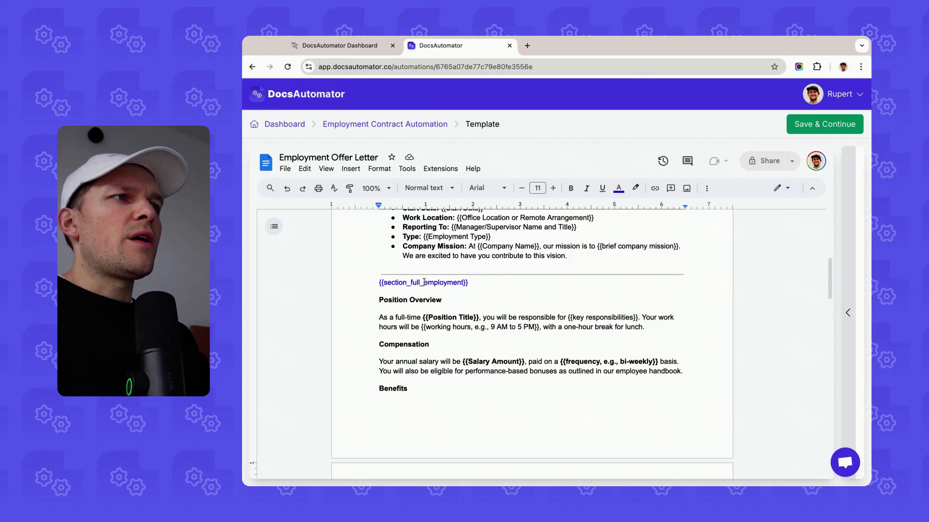
scroll(423, 281, down, 5)
drag(380, 386, 472, 386)
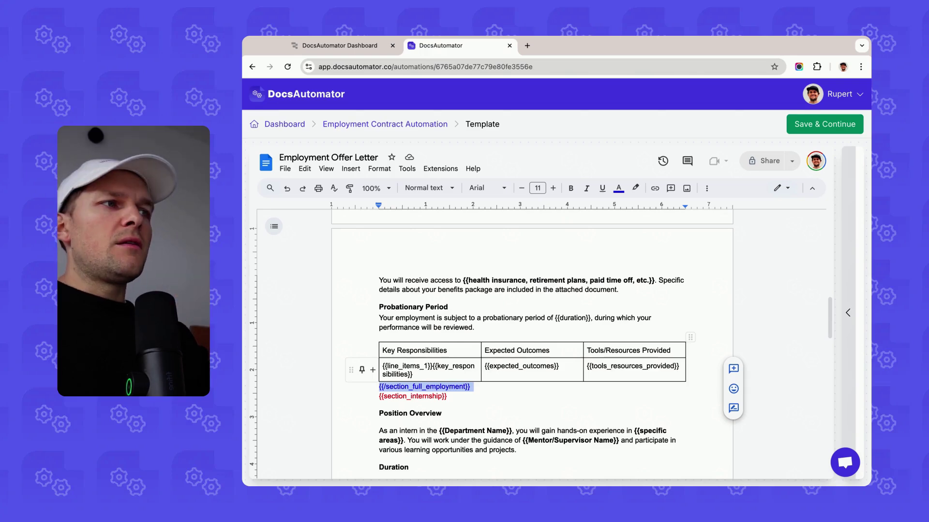
scroll(402, 291, up, 4)
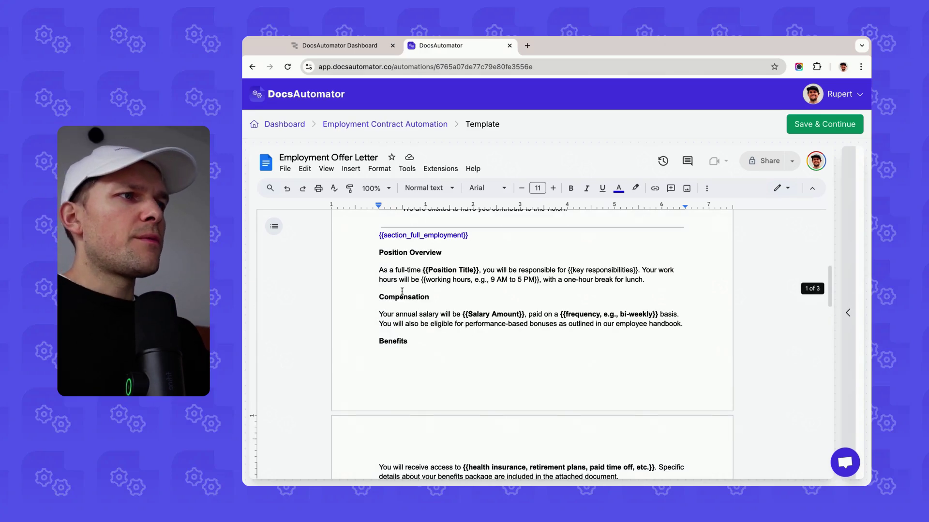
click(422, 237)
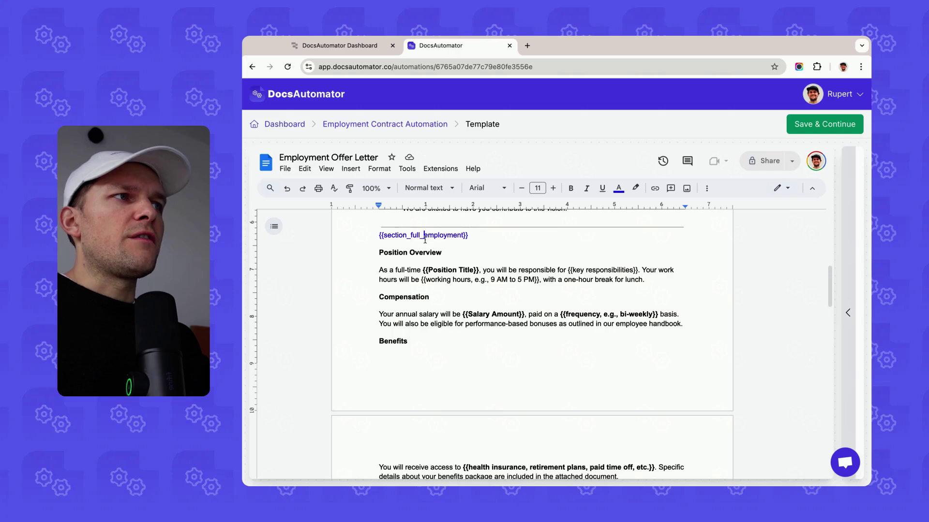
double_click(424, 236)
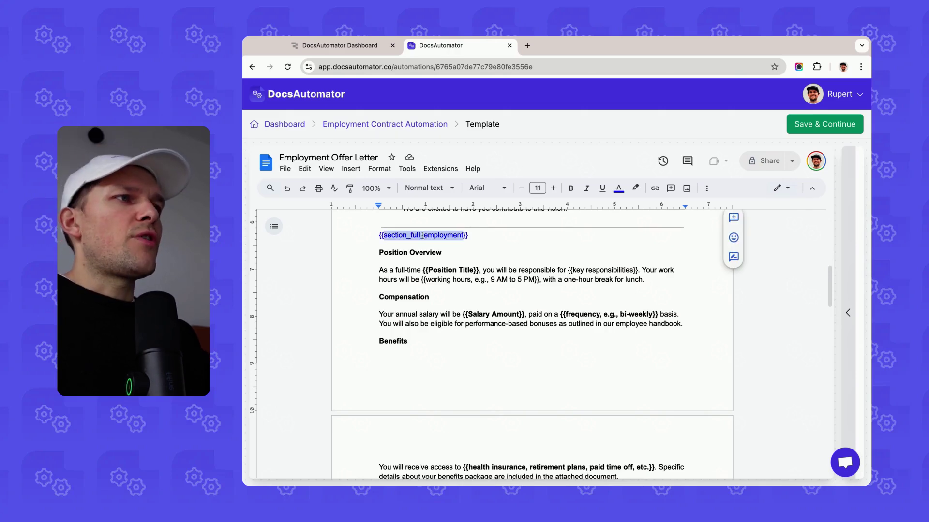
click(420, 236)
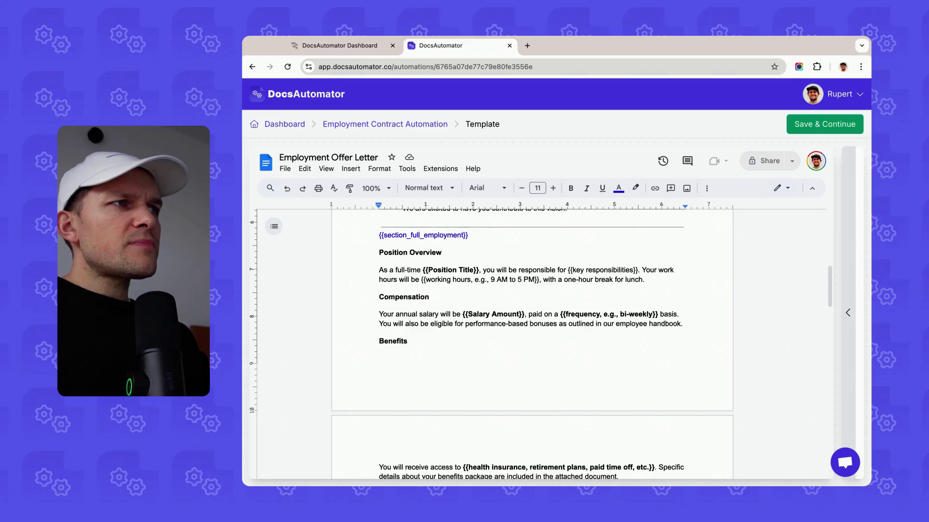
Save the offer letter template and confirm the template step
click(845, 126)
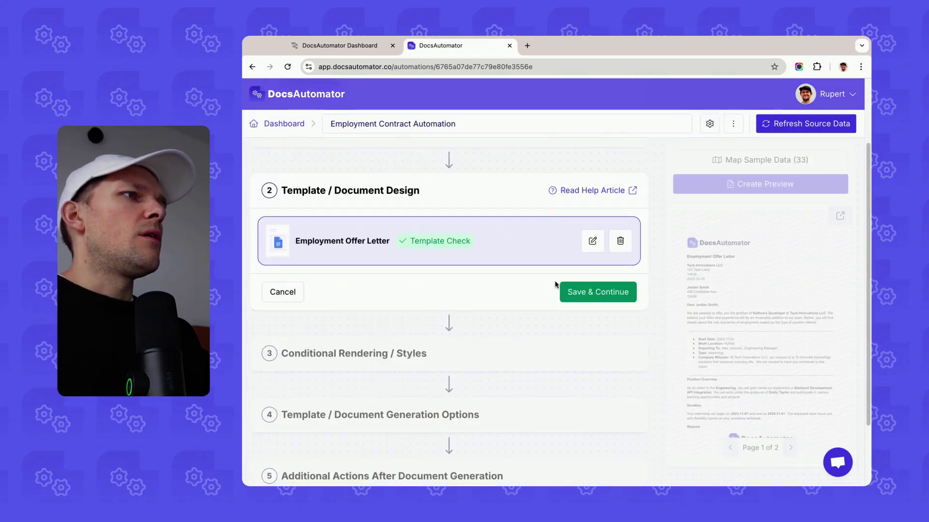
click(595, 286)
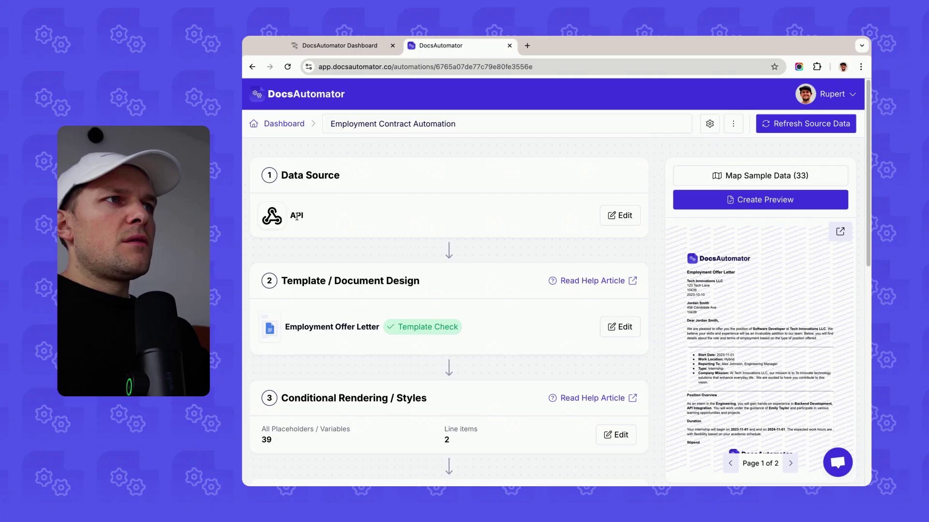
scroll(339, 218, down, 4)
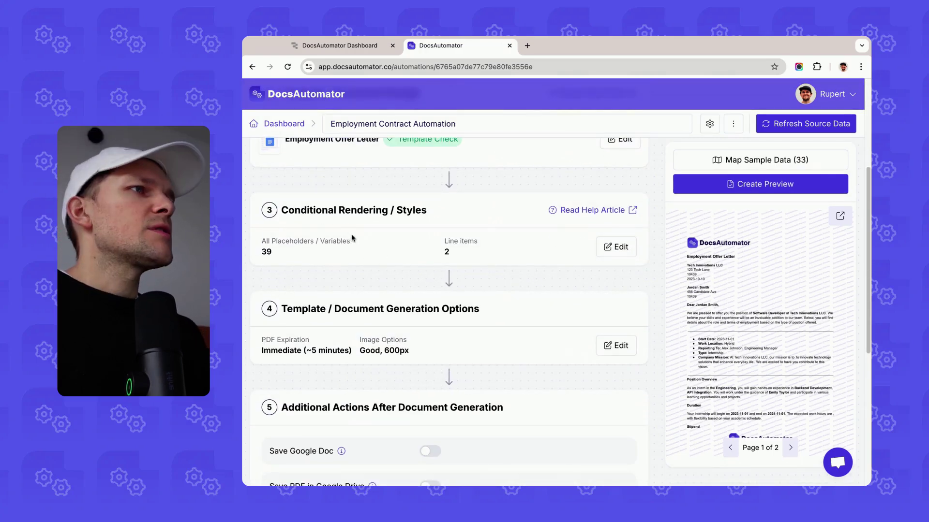
Edit Conditional Rendering / Styles and scroll to the Full_employment and Internship sections
click(616, 247)
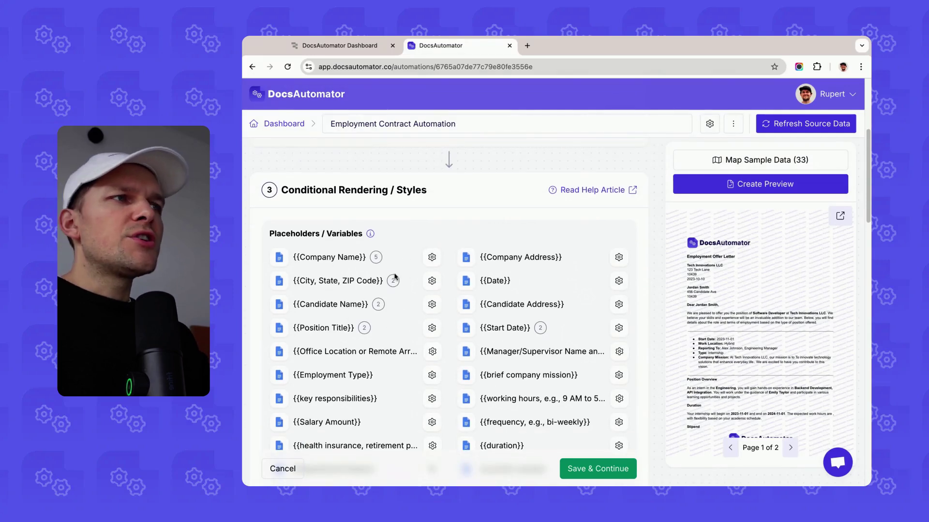
scroll(355, 279, down, 2)
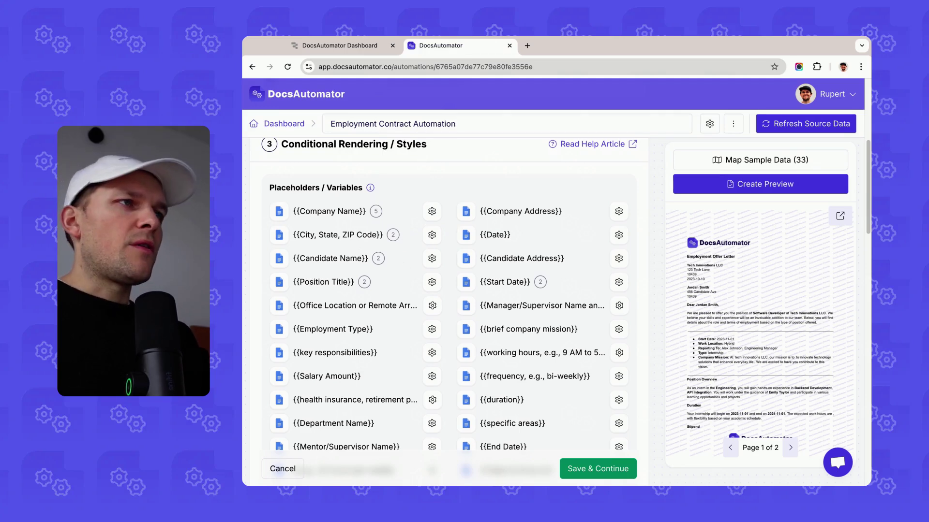
scroll(341, 226, down, 1)
scroll(482, 178, up, 3)
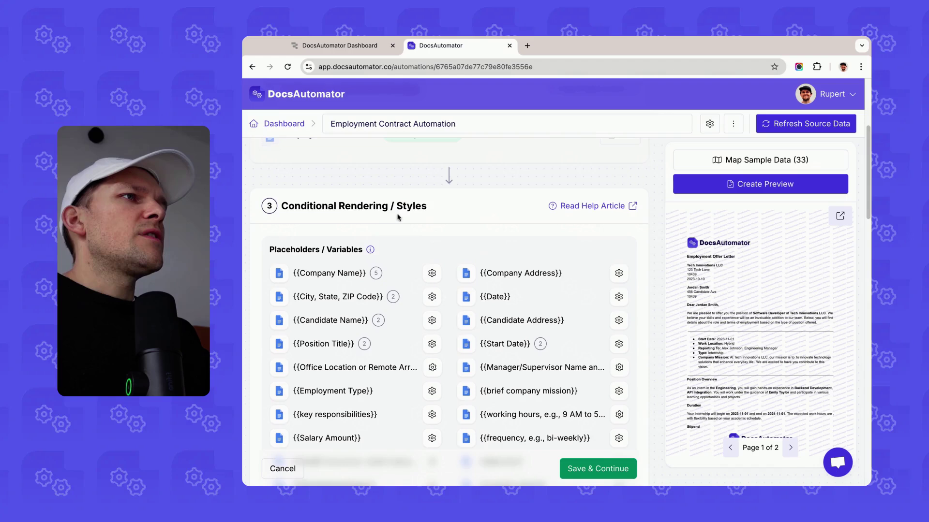
scroll(445, 241, down, 5)
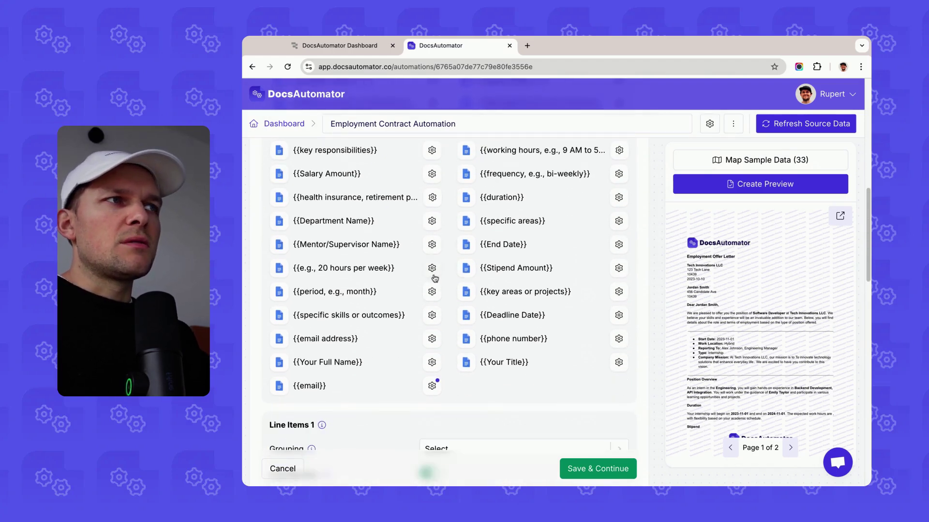
scroll(431, 281, down, 4)
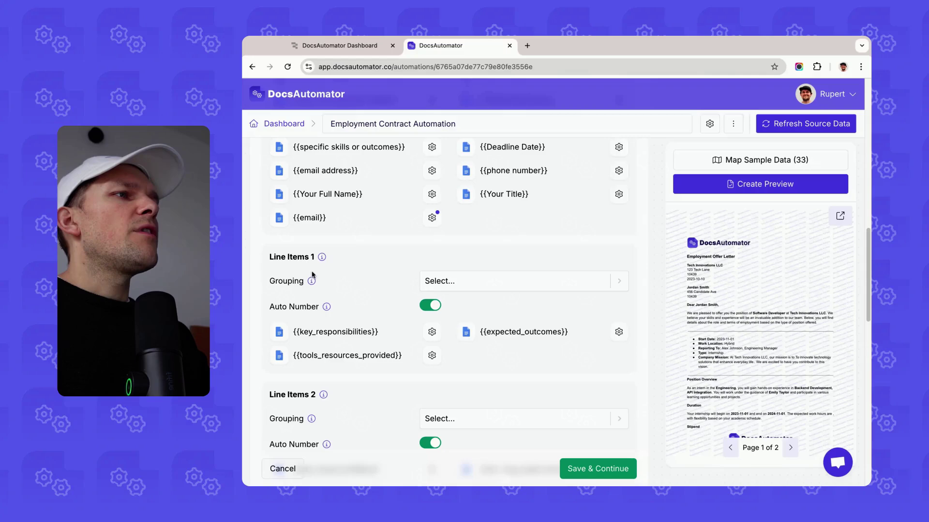
scroll(310, 298, down, 6)
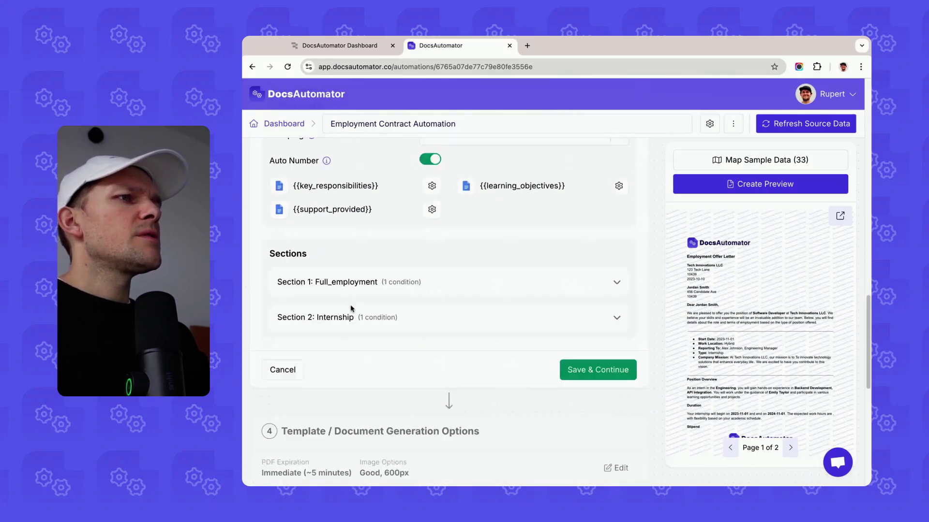
double_click(284, 202)
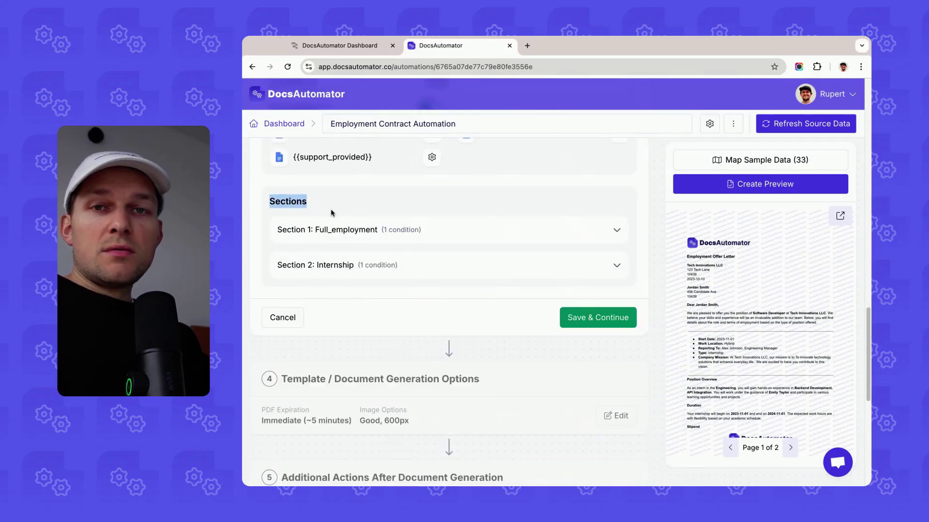
click(342, 205)
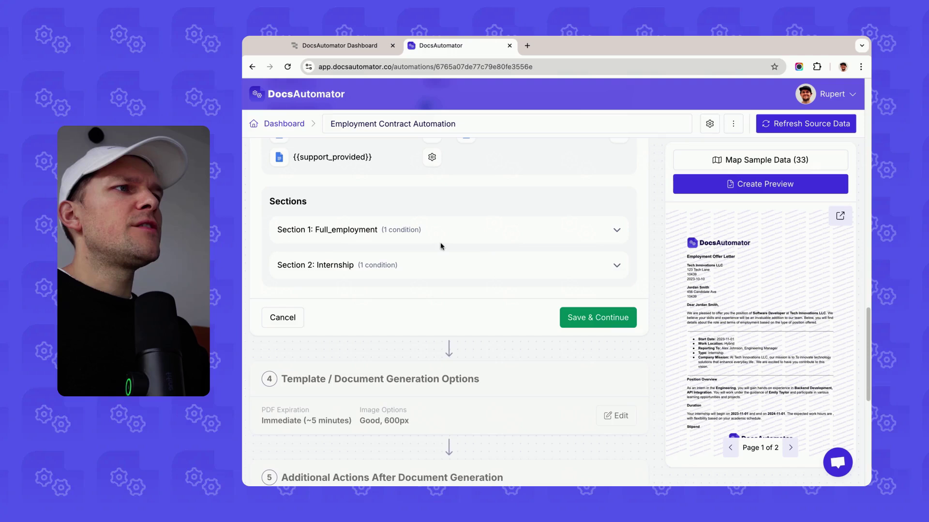
Inspect the Full_employment and Internship conditions, including the Full-Time value, then cancel unchanged
click(501, 234)
click(426, 310)
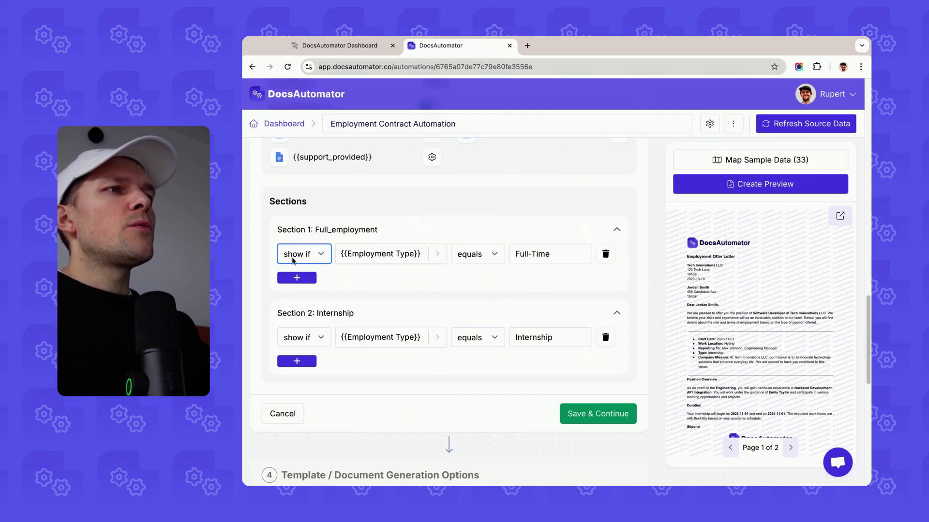
click(388, 255)
scroll(387, 339, down, 5)
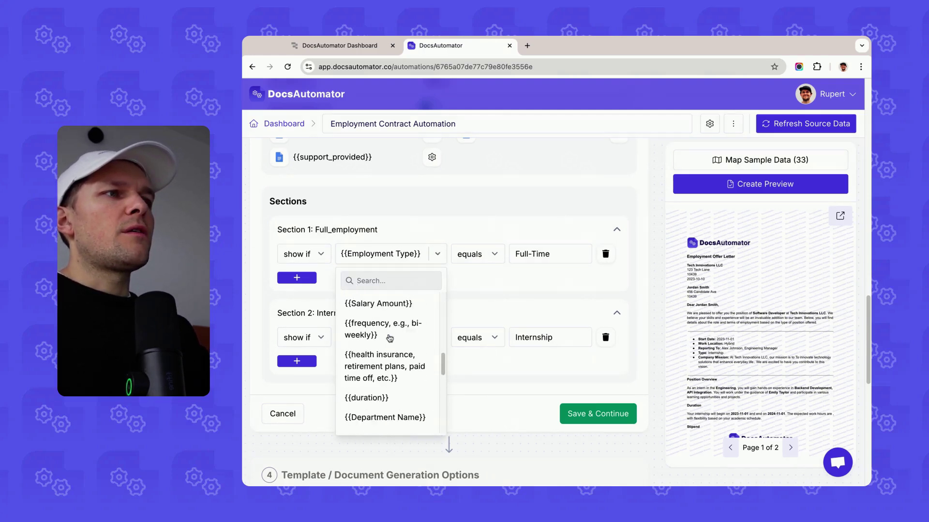
scroll(401, 319, up, 1)
click(421, 234)
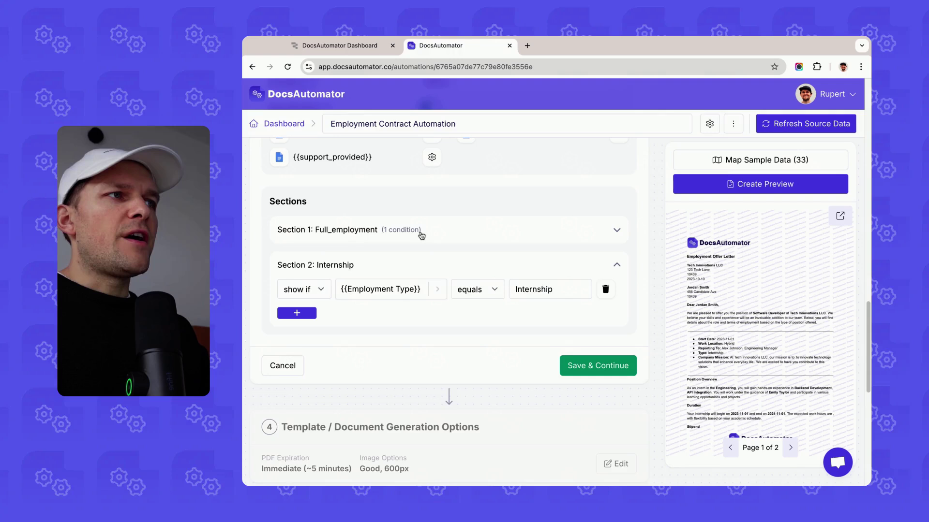
click(415, 237)
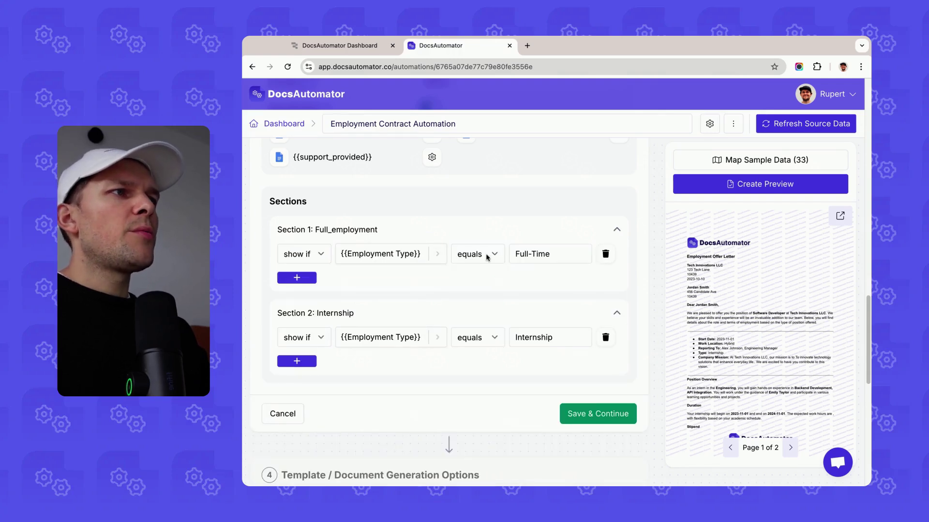
triple_click(541, 254)
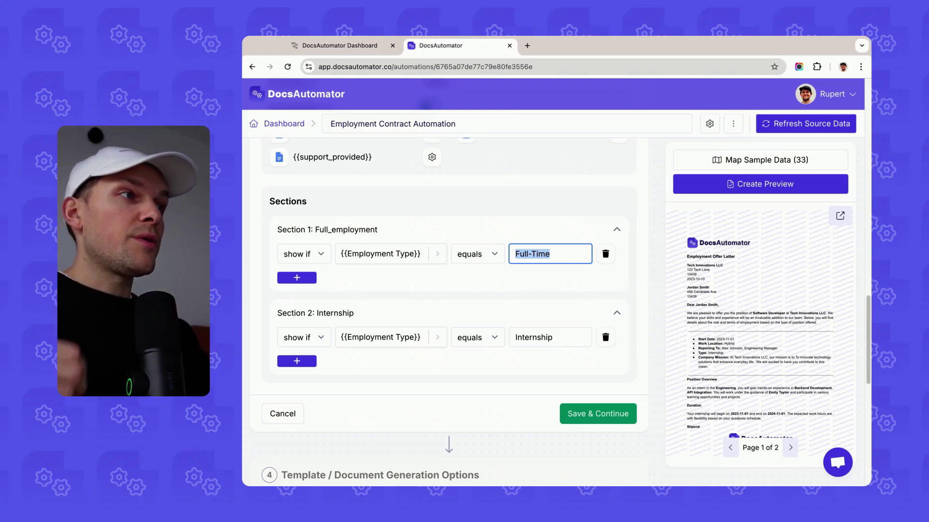
click(281, 413)
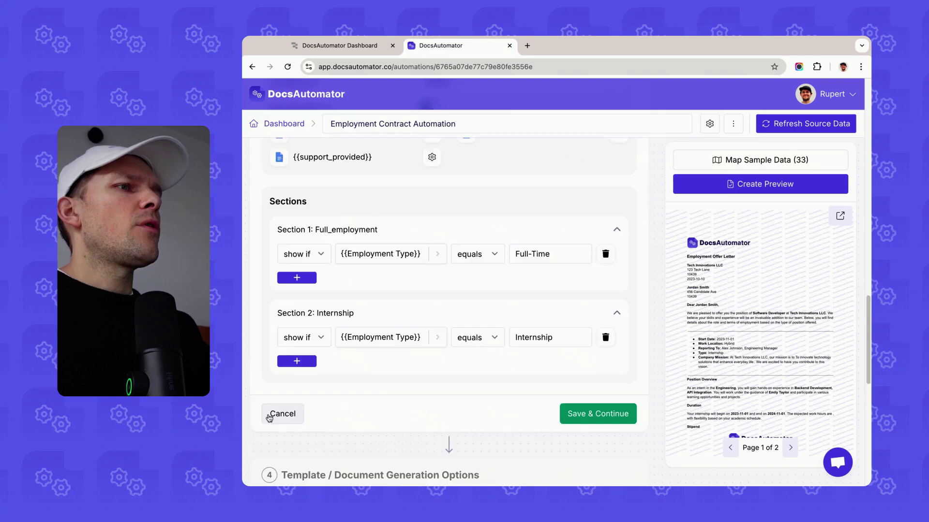
scroll(549, 276, up, 2)
Reopen the template and review its Type: {{Employment Type}} line
click(616, 151)
click(590, 156)
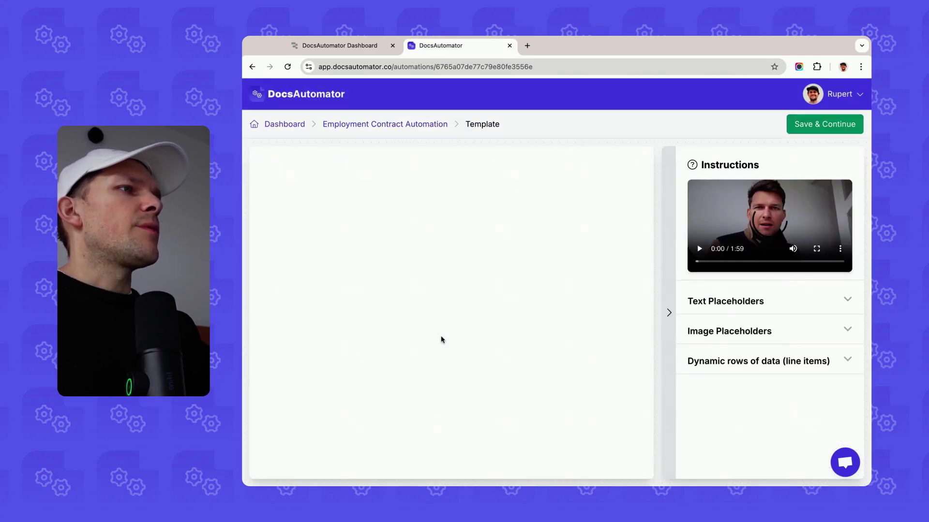
scroll(414, 322, down, 5)
click(380, 343)
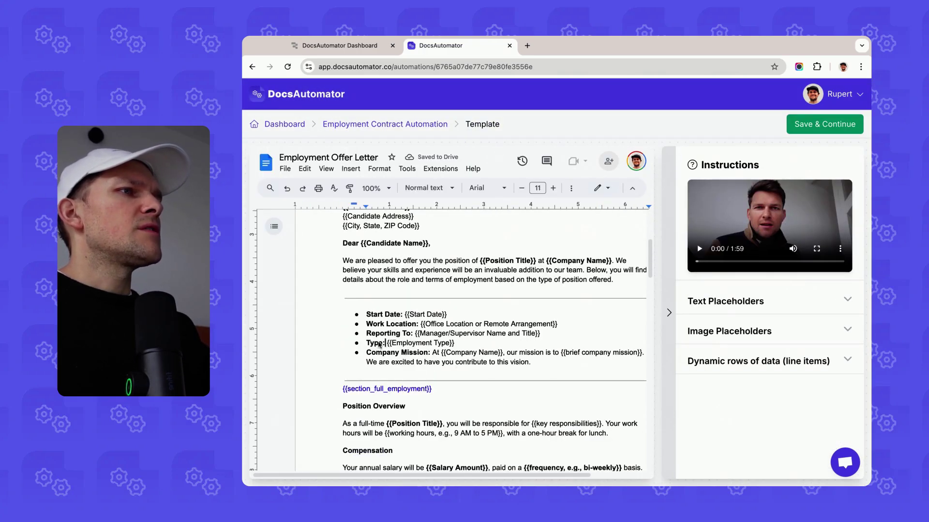
mouse_move(367, 344)
mouse_down()
mouse_move(455, 344)
mouse_move(386, 343)
mouse_up()
click(455, 344)
click(398, 345)
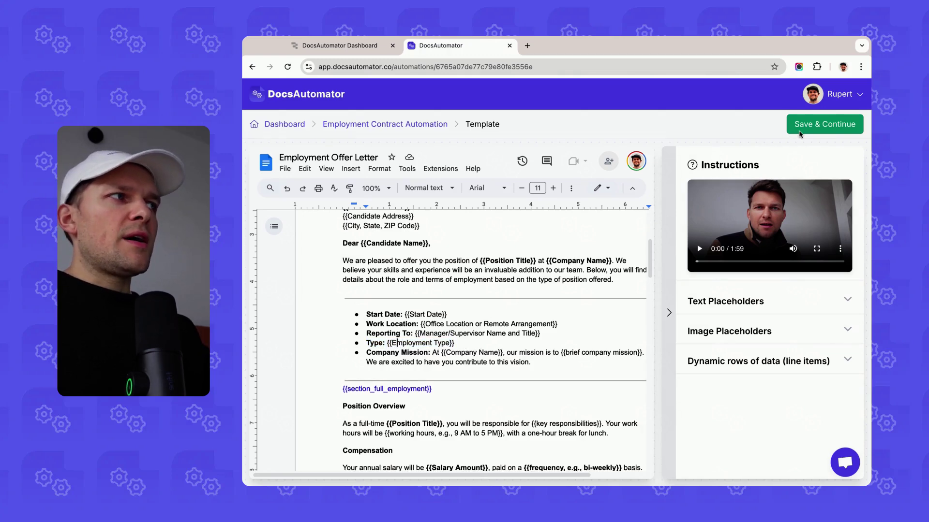
Save the template and expand both sections' Employment Type conditions, Full-Time and Internship
click(803, 127)
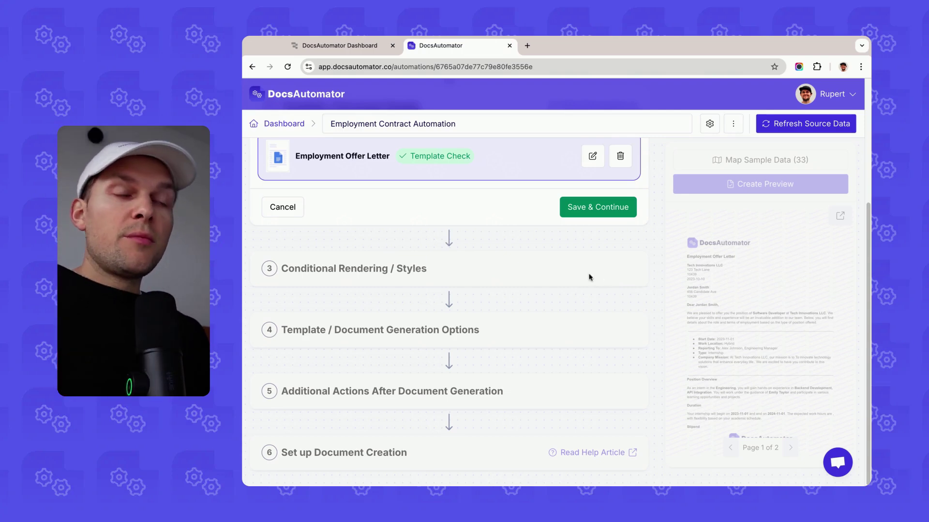
click(598, 207)
click(617, 261)
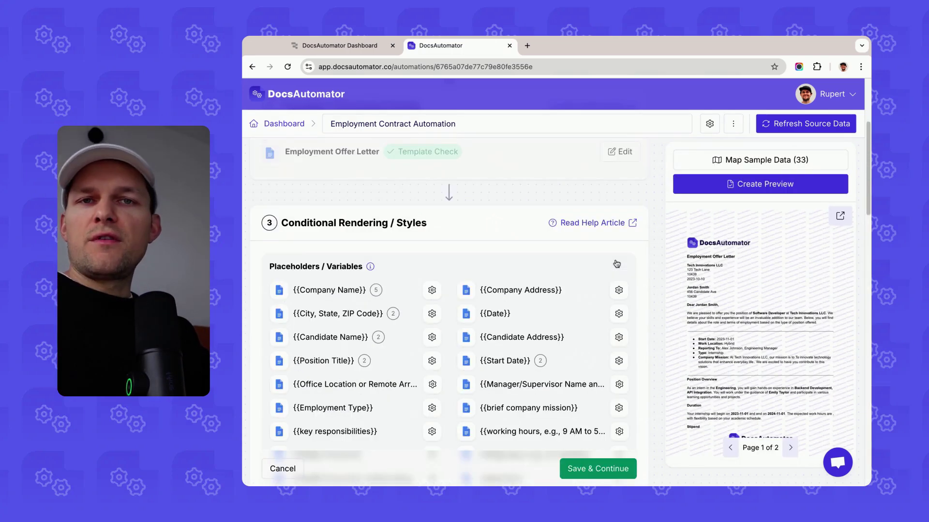
scroll(472, 320, down, 10)
scroll(404, 315, down, 4)
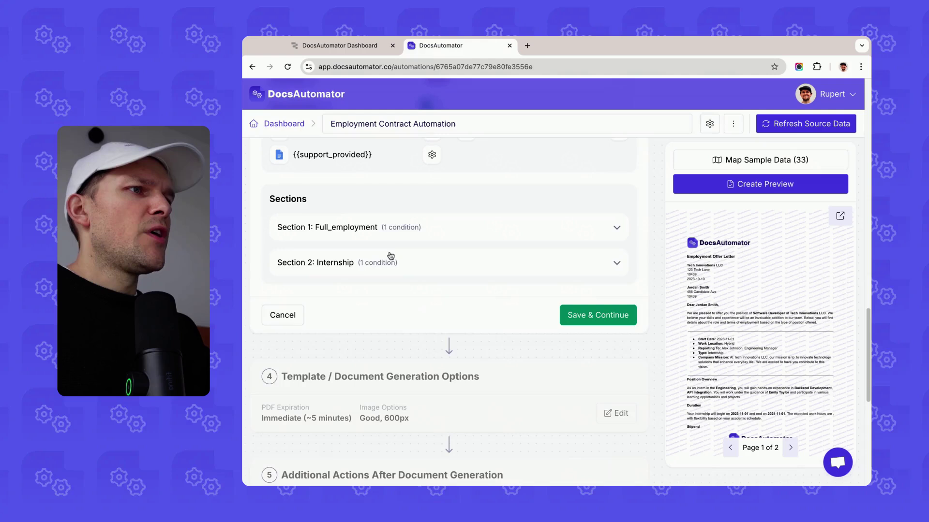
click(317, 228)
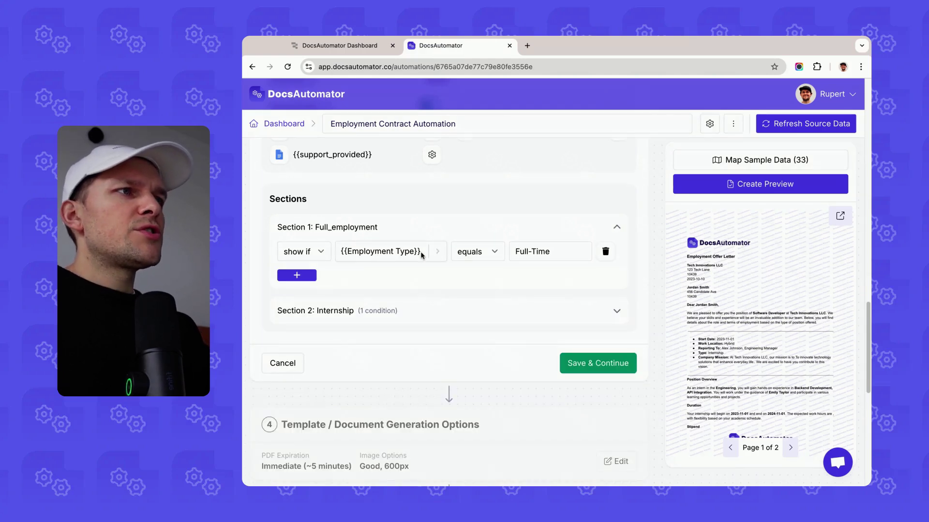
click(399, 320)
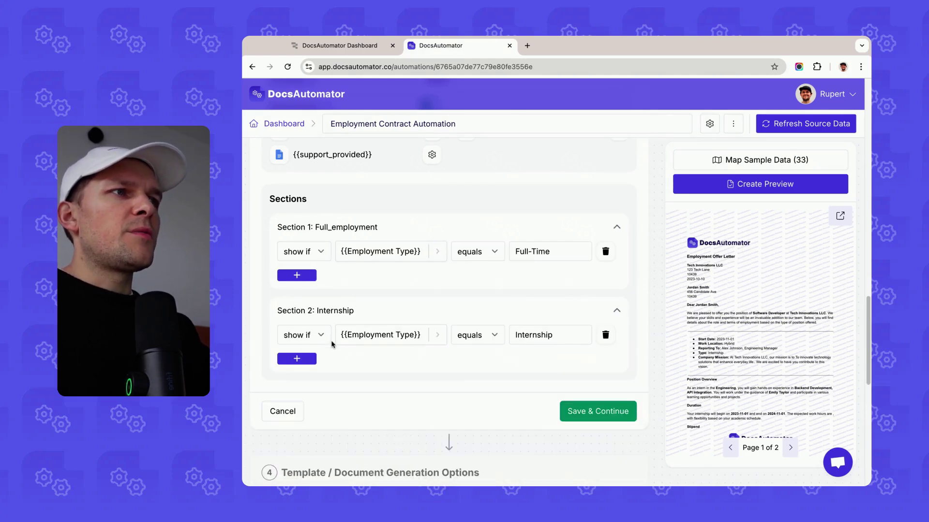
double_click(553, 339)
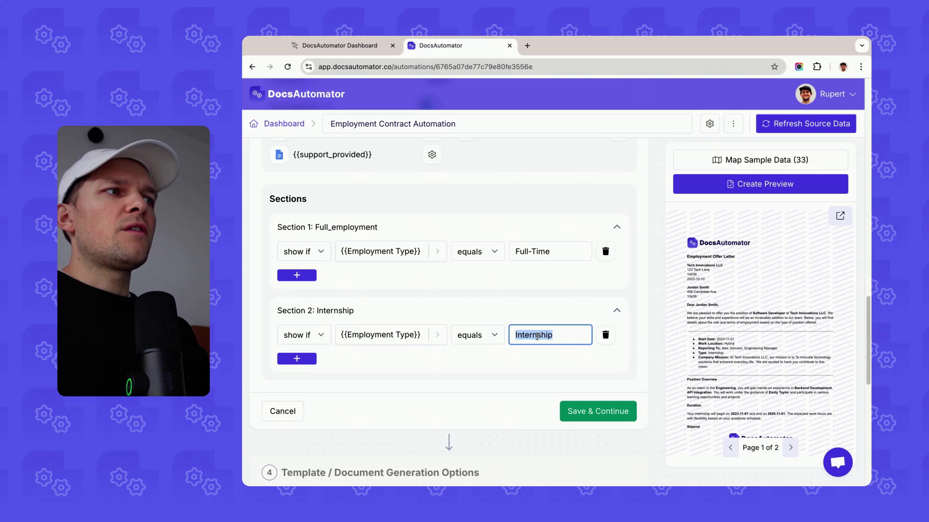
click(536, 351)
Keep sample Employment Type as Internship, create a preview PDF and open it in a new tab
click(731, 165)
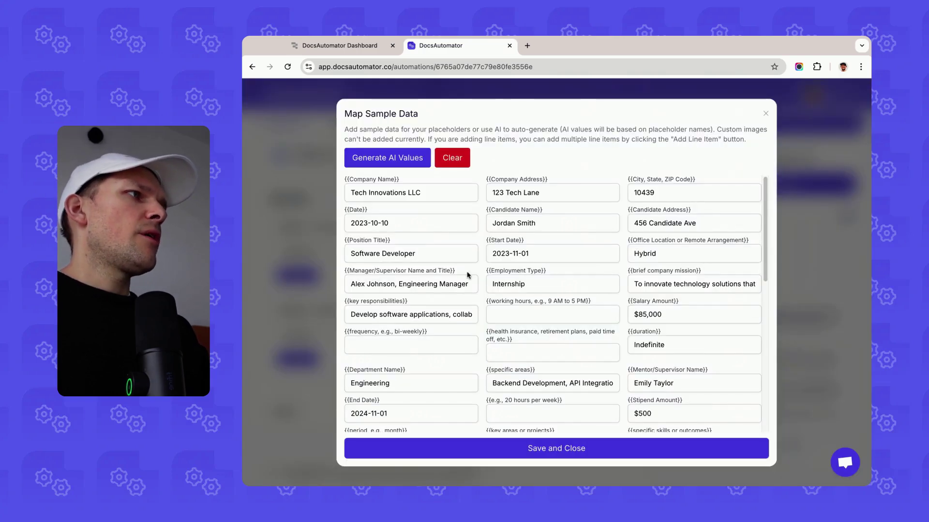
drag(489, 272, 551, 277)
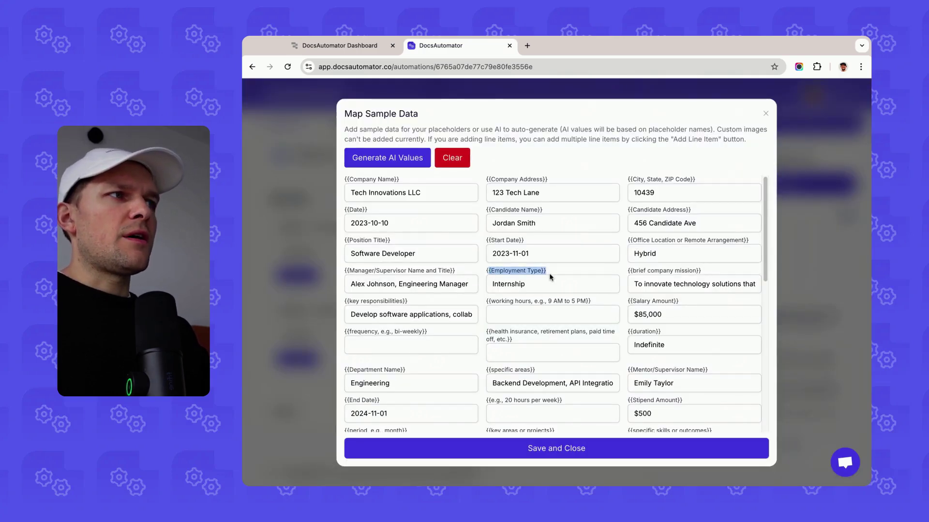
double_click(510, 284)
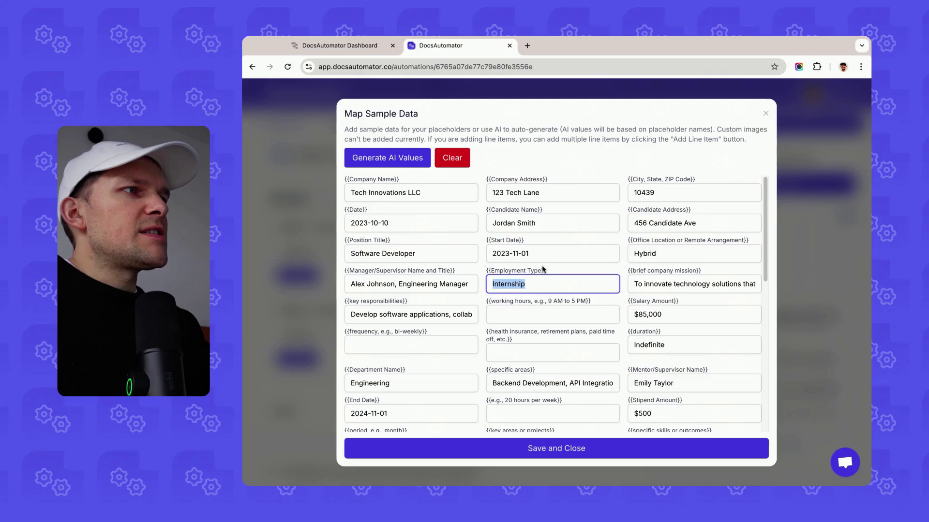
click(556, 448)
click(757, 184)
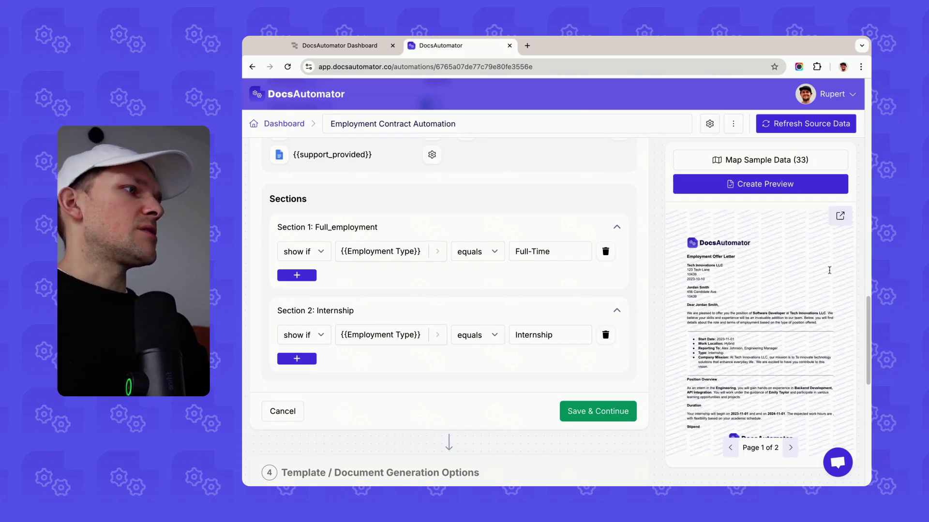
click(831, 223)
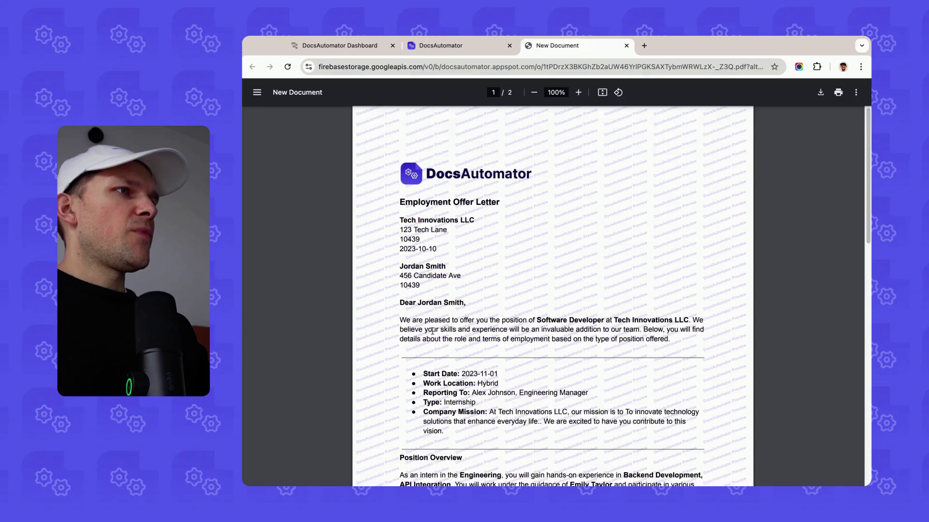
Scroll through the PDF to confirm only internship content: Duration, $500 stipend, Learning Objectives
scroll(432, 331, down, 3)
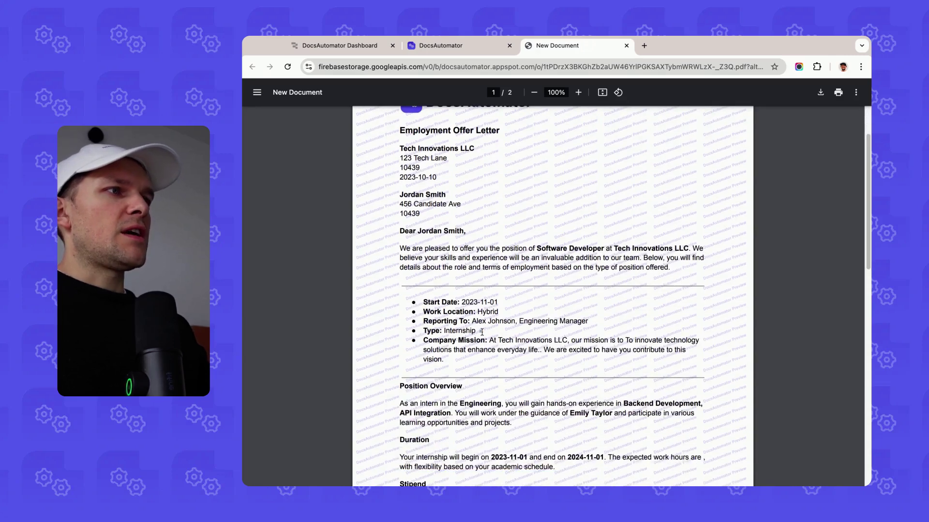
scroll(470, 334, down, 5)
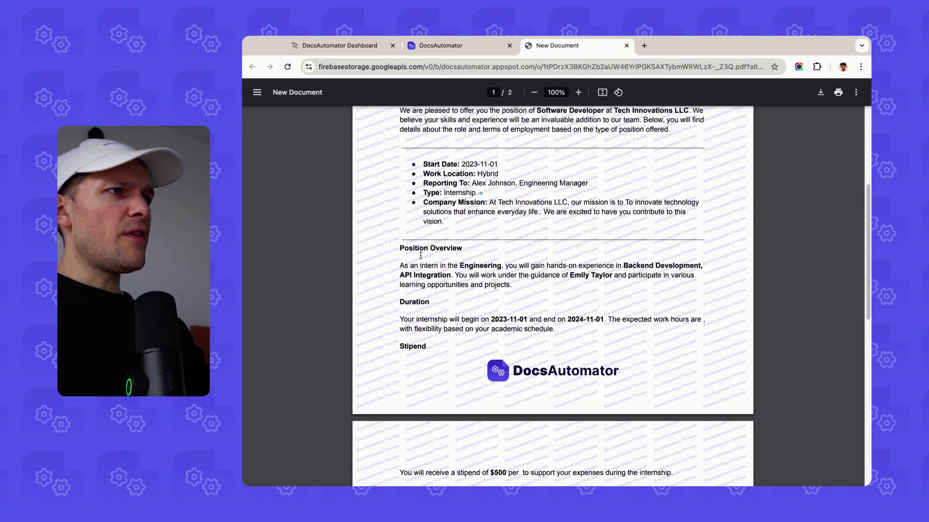
scroll(408, 257, down, 6)
scroll(444, 308, down, 3)
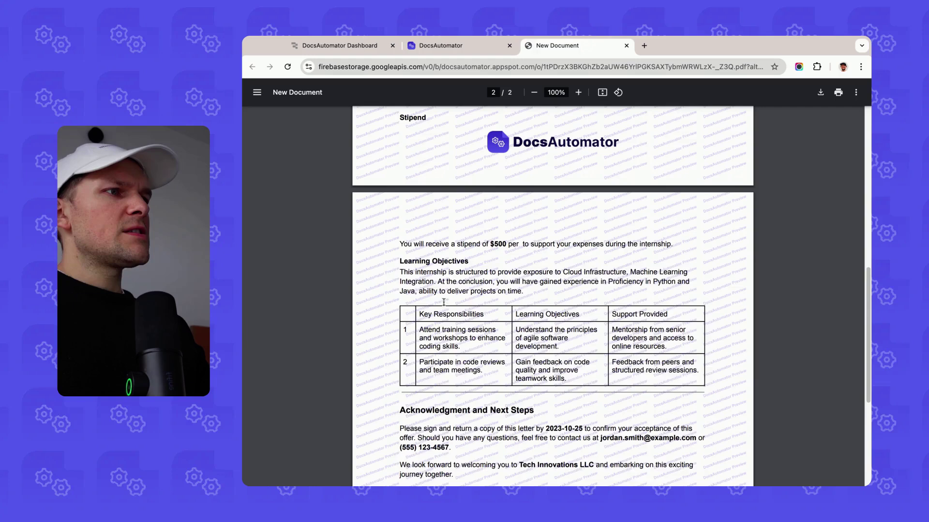
scroll(434, 185, up, 8)
scroll(425, 266, down, 6)
scroll(437, 255, up, 5)
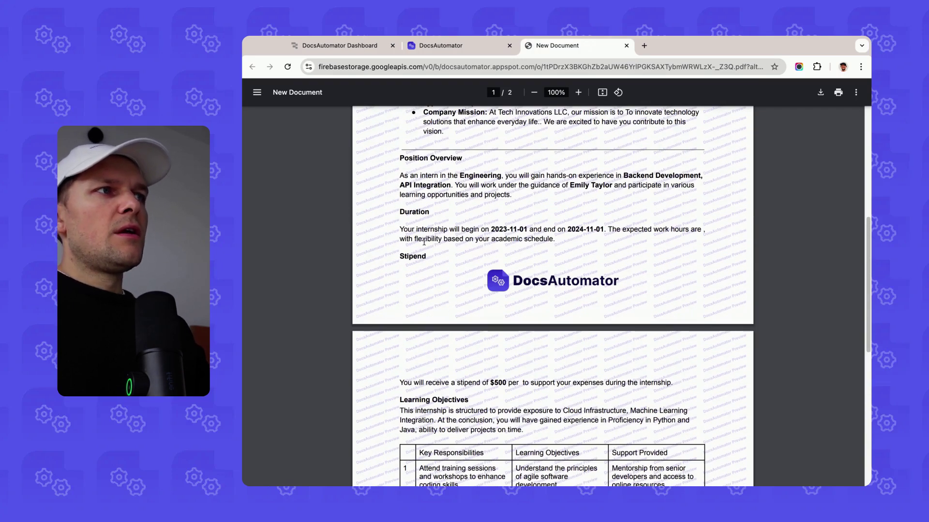
scroll(421, 244, down, 1)
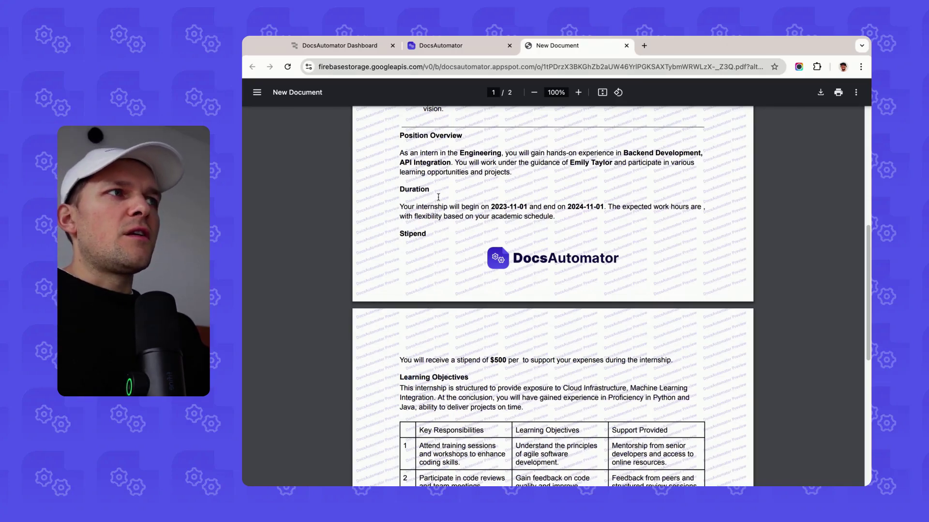
scroll(423, 198, up, 1)
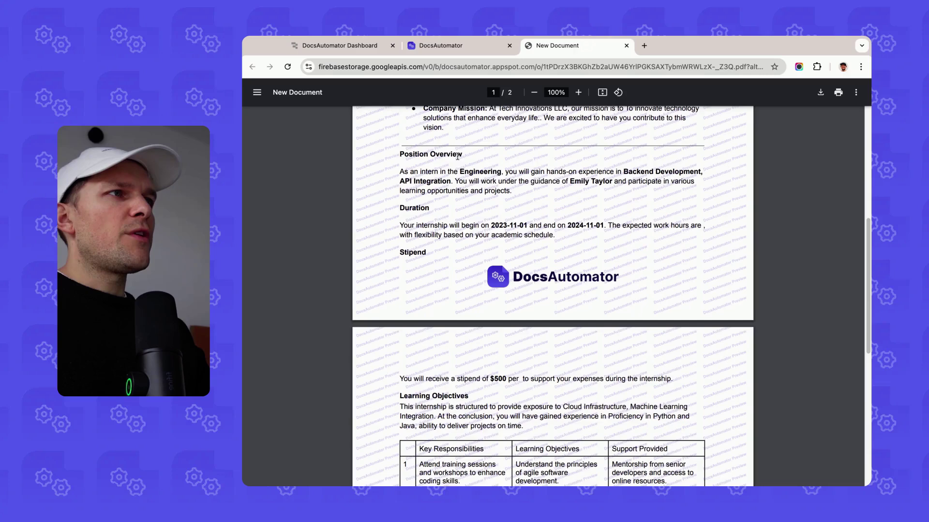
Change sample Employment Type from Internship to Full-Time, regenerate the preview and open the PDF
click(440, 45)
click(756, 155)
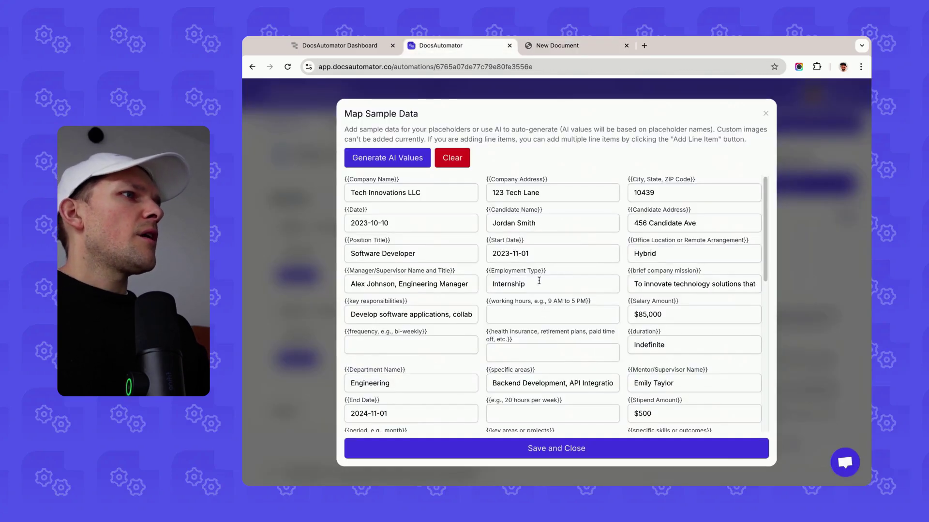
double_click(508, 284)
text(Full-Time)
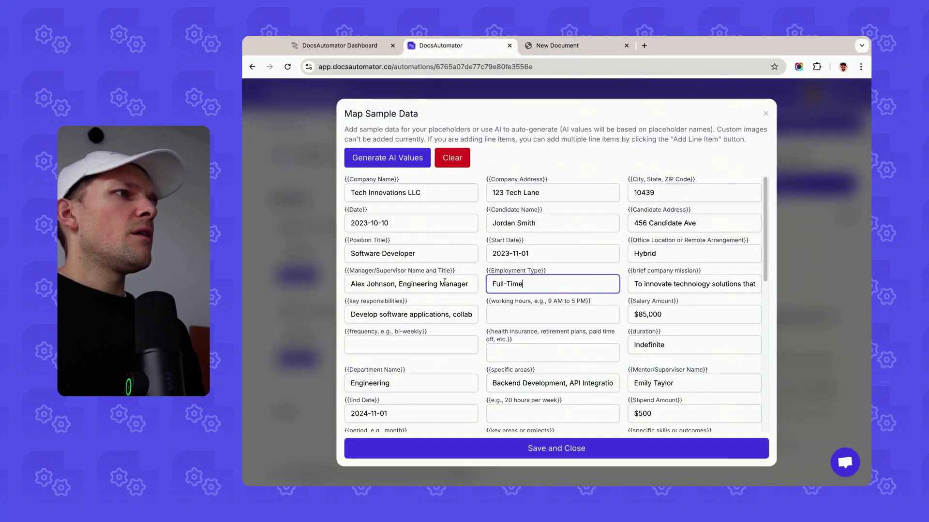
click(556, 443)
click(738, 193)
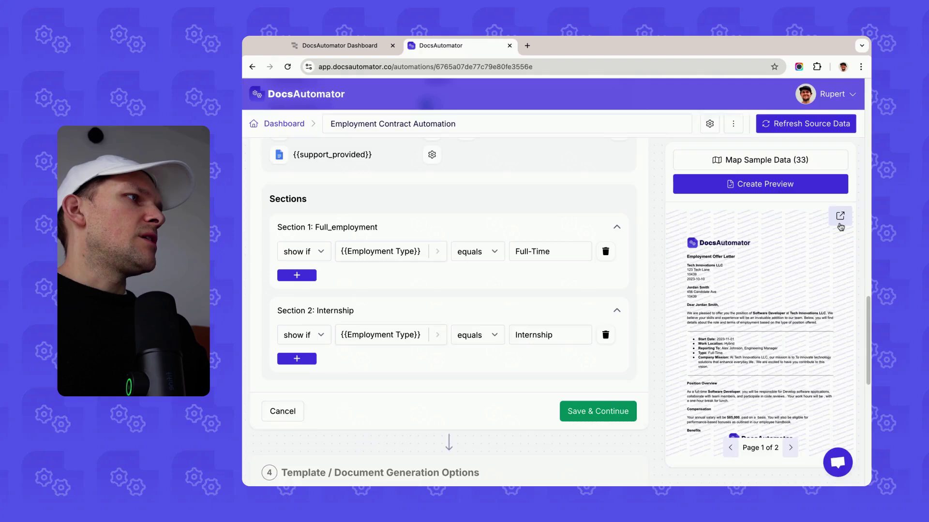
click(840, 216)
scroll(496, 238, down, 5)
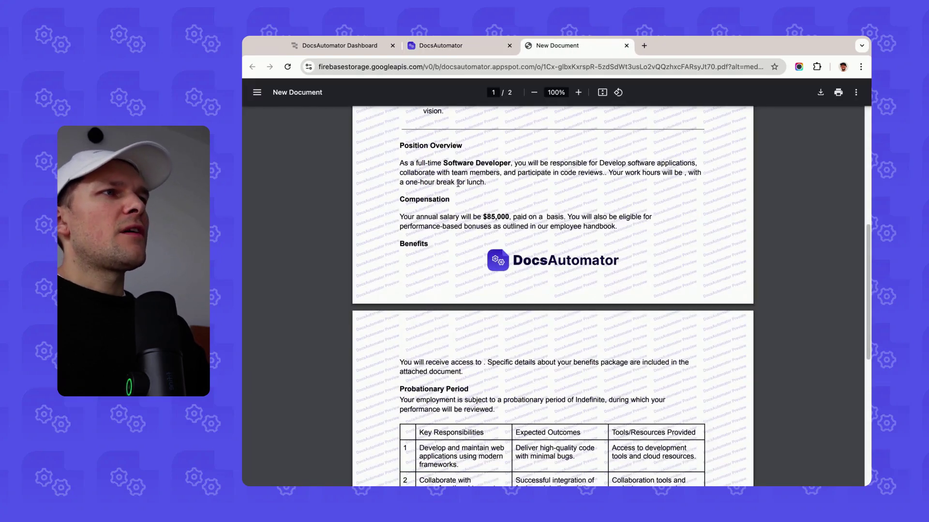
Review the full-time letter's Compensation section, then return to the DocsAutomator tab
double_click(415, 200)
scroll(426, 338, down, 3)
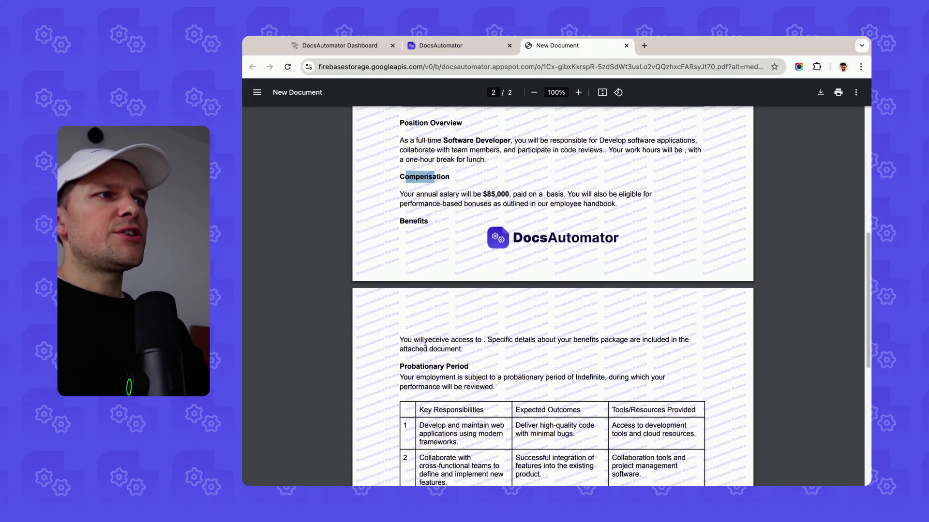
scroll(436, 309, down, 1)
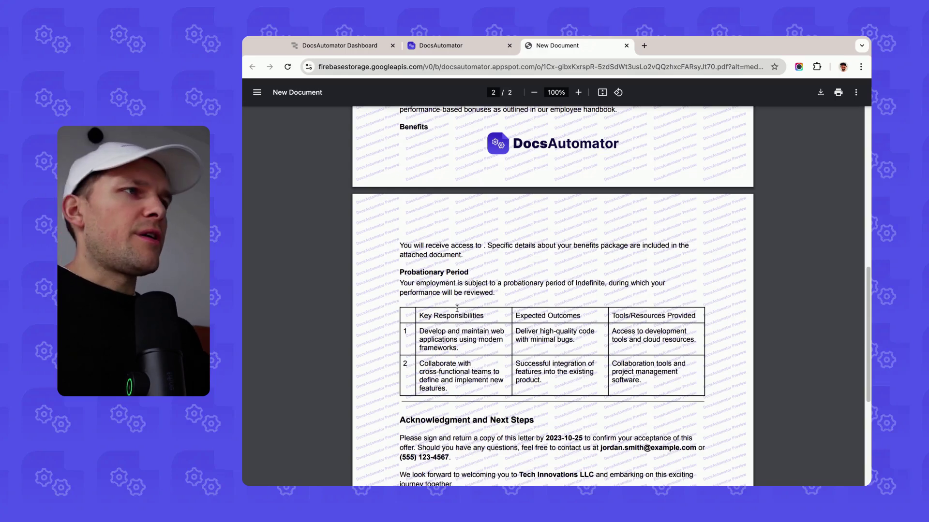
scroll(478, 275, up, 5)
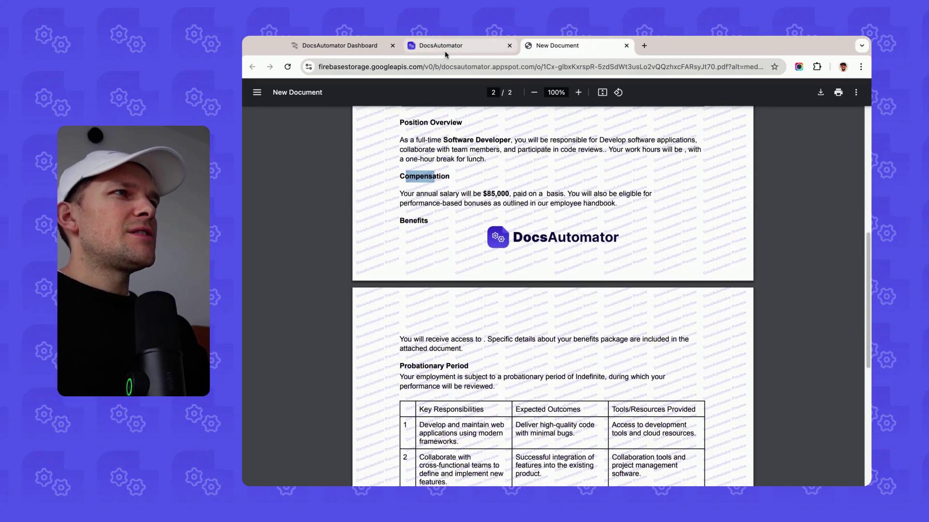
click(441, 46)
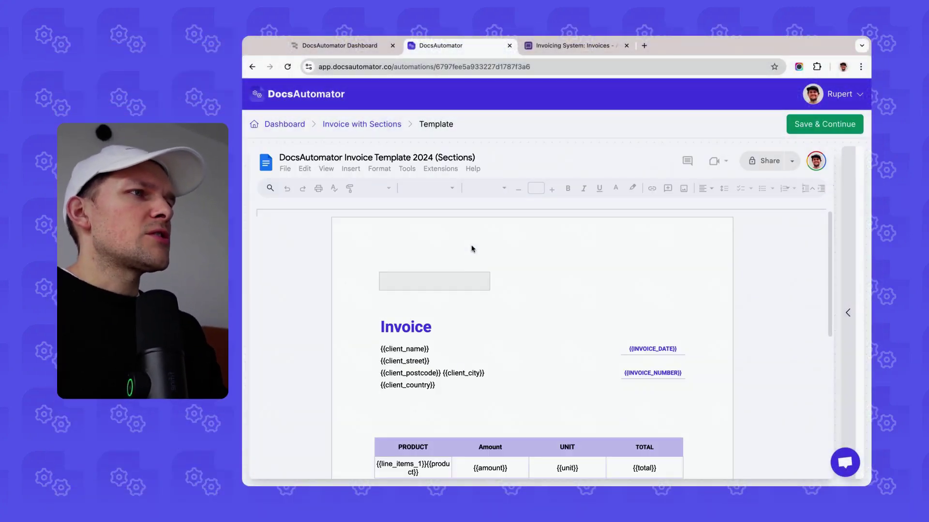
Scroll to Appendix: Package Details and inspect the Web Development Package heading
scroll(459, 271, down, 3)
scroll(439, 241, up, 2)
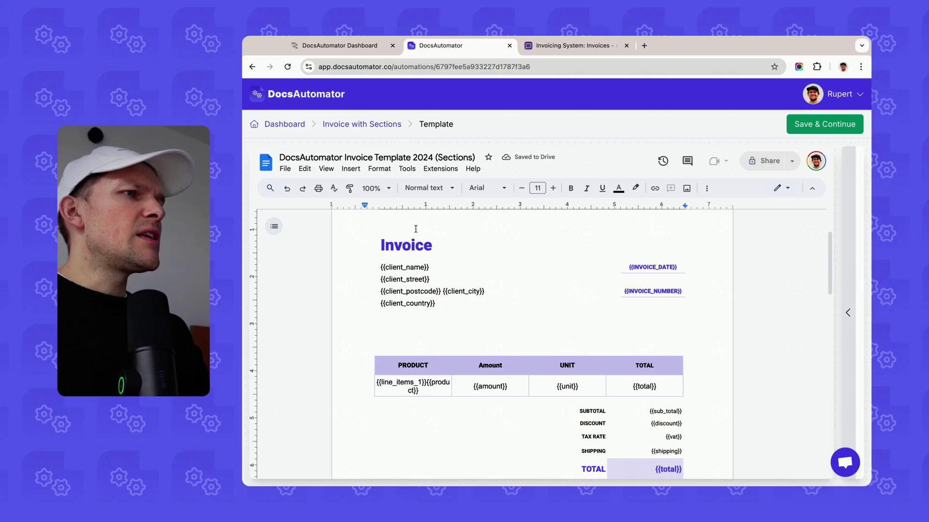
scroll(406, 303, down, 2)
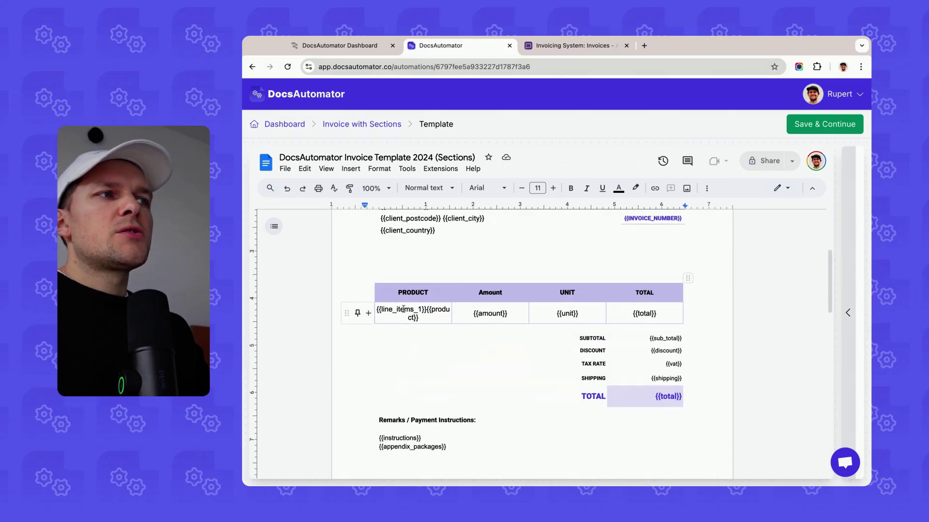
scroll(414, 315, down, 10)
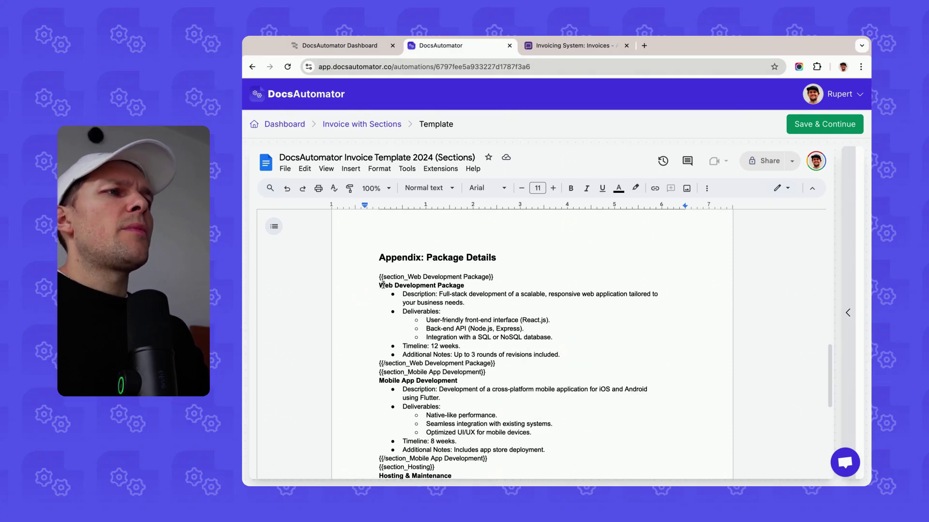
drag(378, 286, 464, 286)
click(467, 294)
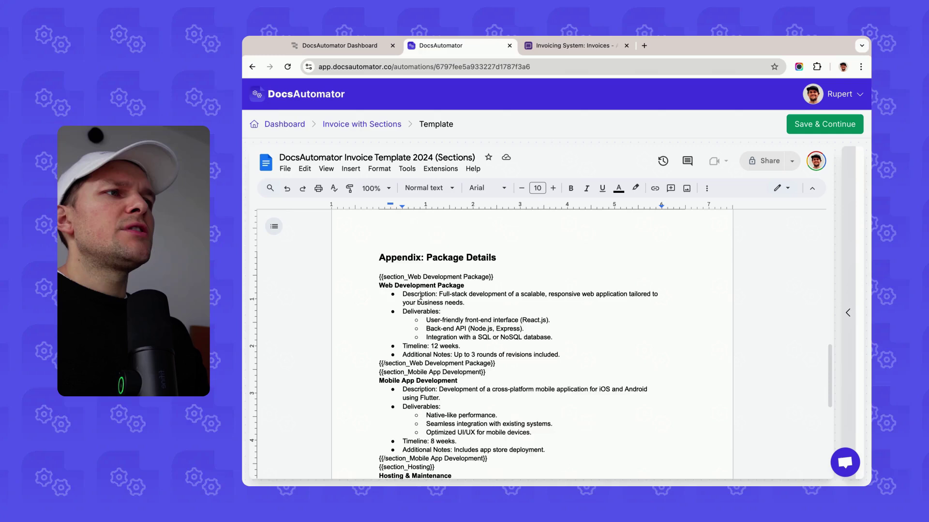
Inspect the Mobile App Development and Hosting & Maintenance section blocks
scroll(420, 296, down, 2)
click(421, 299)
scroll(418, 310, down, 1)
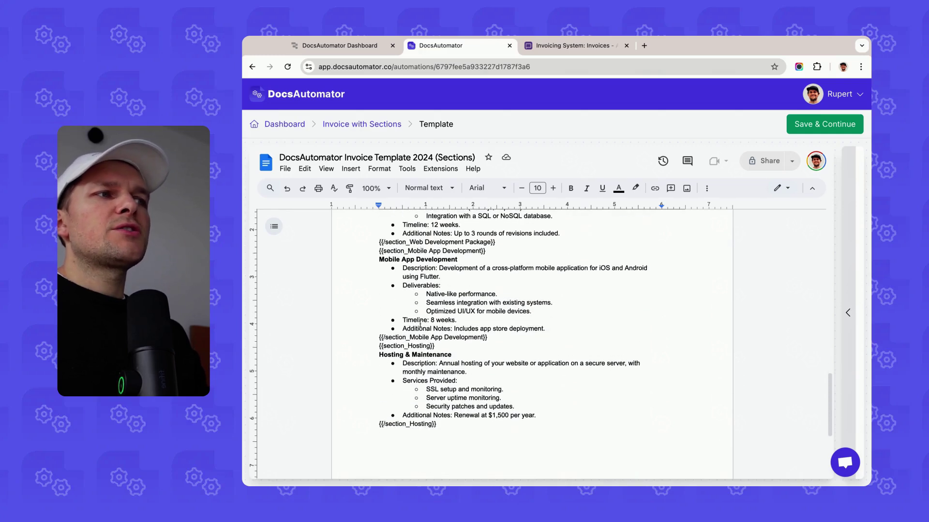
click(417, 350)
scroll(435, 351, down, 1)
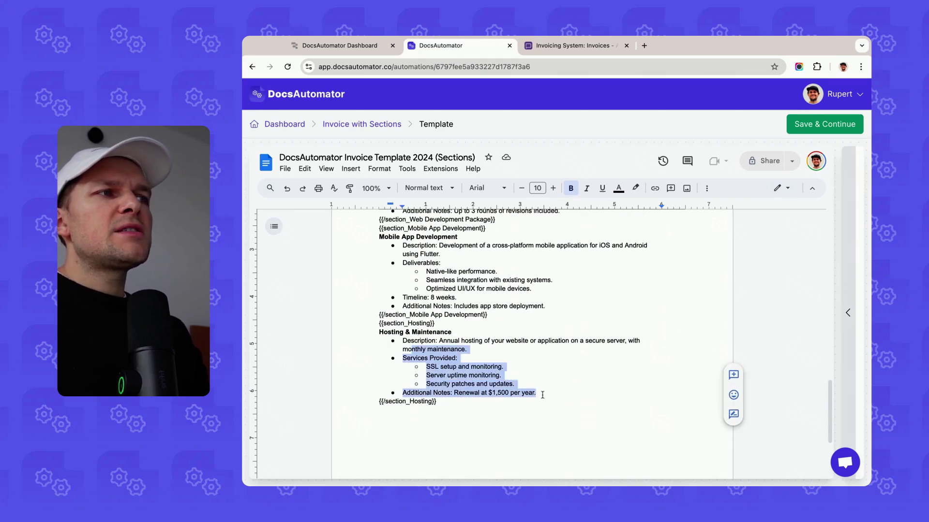
drag(542, 395, 393, 329)
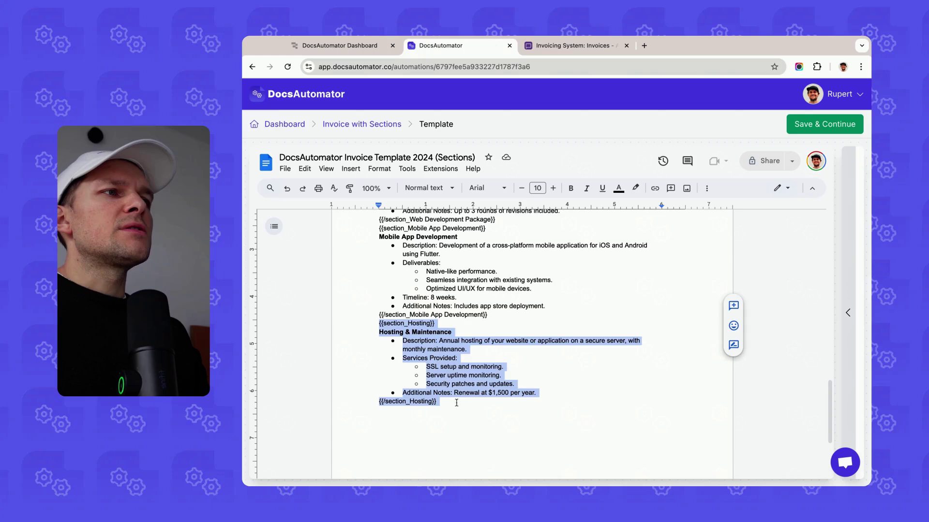
scroll(382, 338, up, 3)
drag(492, 406, 379, 329)
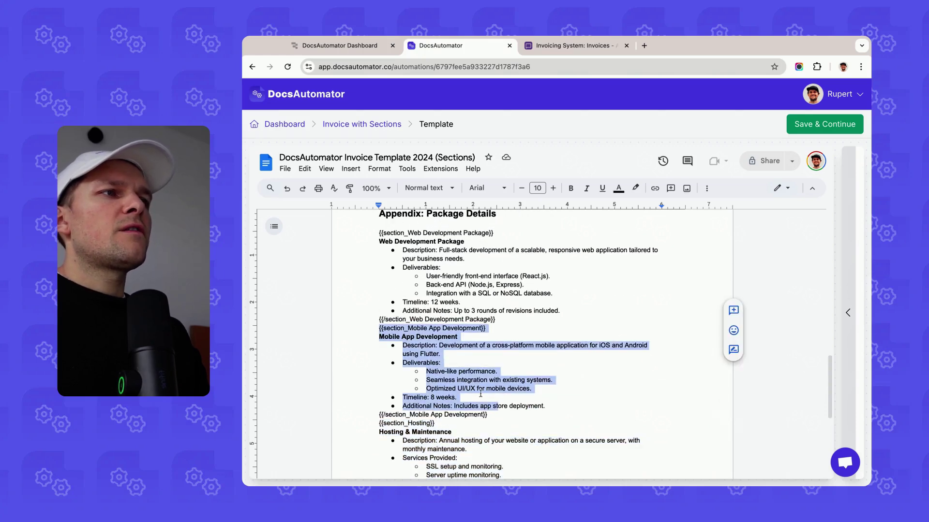
Check the whole Web Development Package section between its tags, then save the template
drag(379, 232, 496, 321)
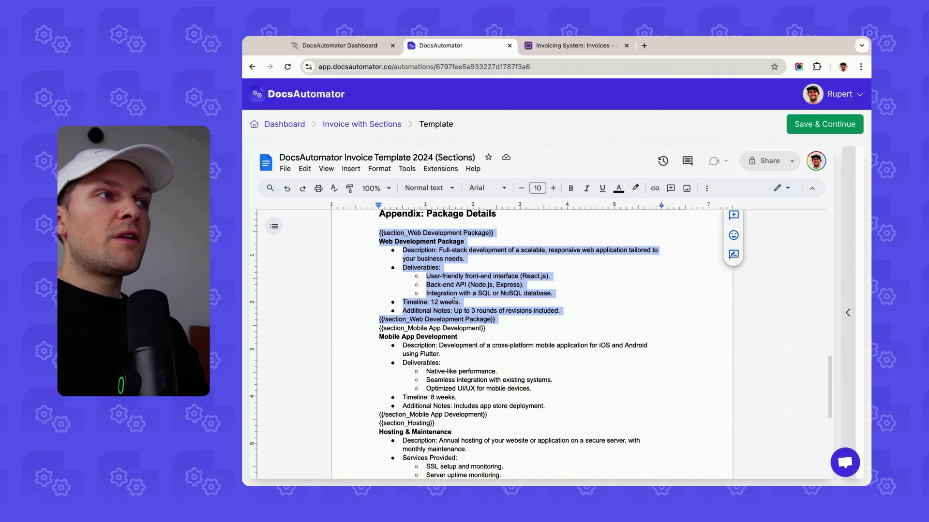
click(416, 242)
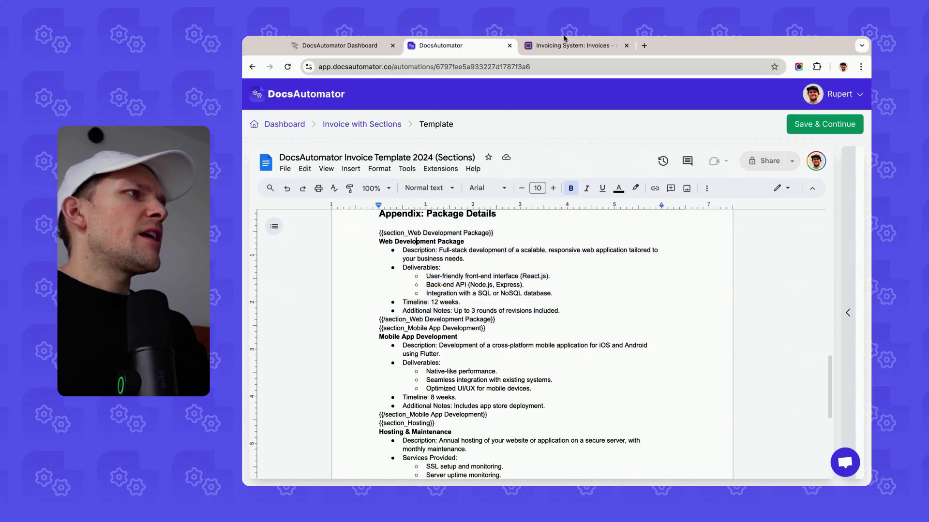
click(804, 123)
Switch to the Airtable Invoices table and examine the INV-001 record
click(593, 43)
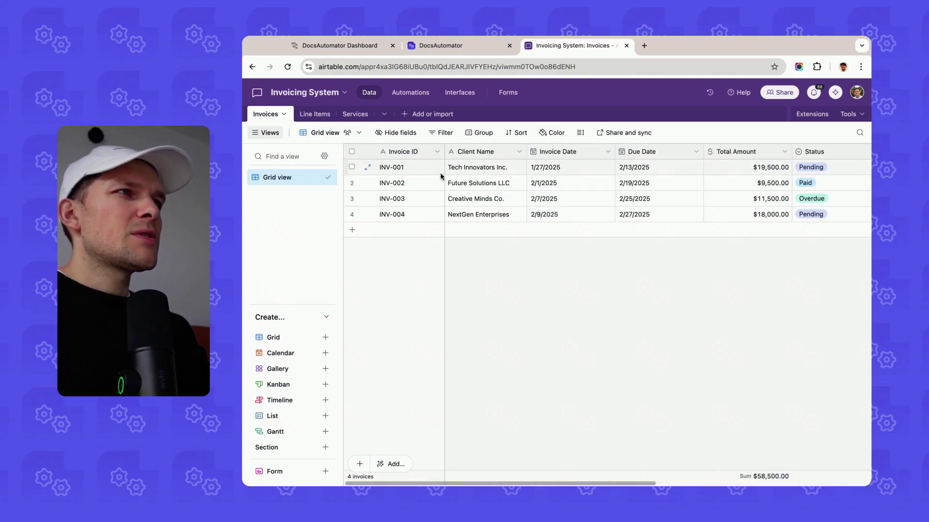
scroll(489, 169, right, 10)
scroll(498, 169, right, 3)
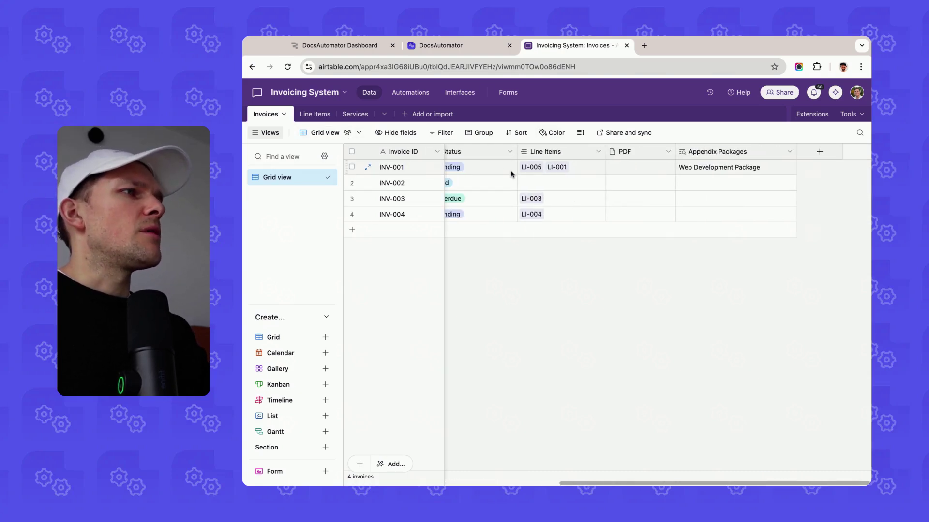
scroll(586, 165, left, 3)
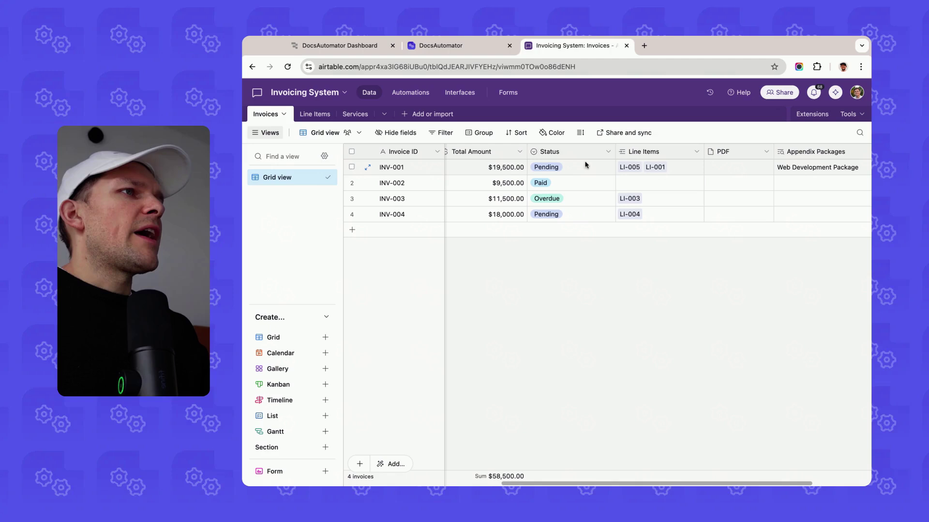
click(352, 167)
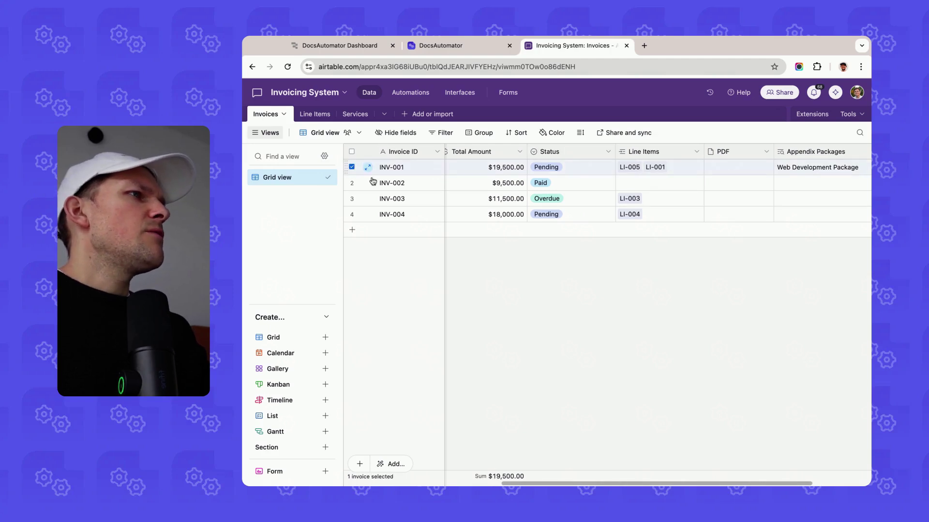
scroll(581, 174, right, 3)
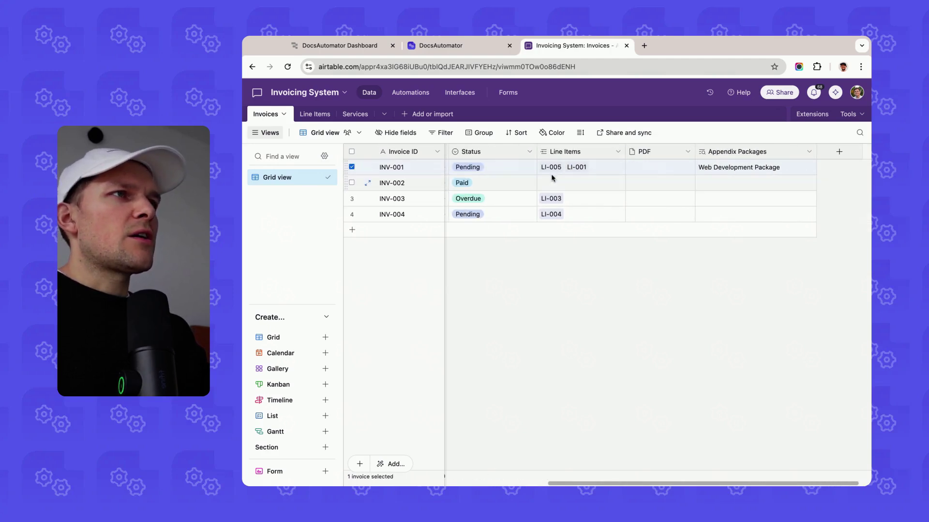
Check LI-001's Web Development Package description in the Line Items table
click(315, 113)
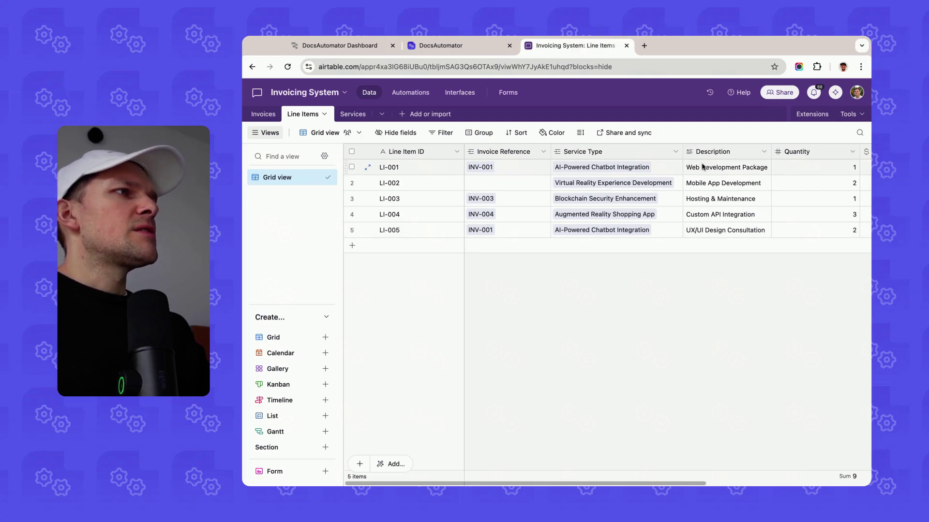
click(701, 167)
scroll(634, 190, right, 2)
scroll(619, 175, left, 2)
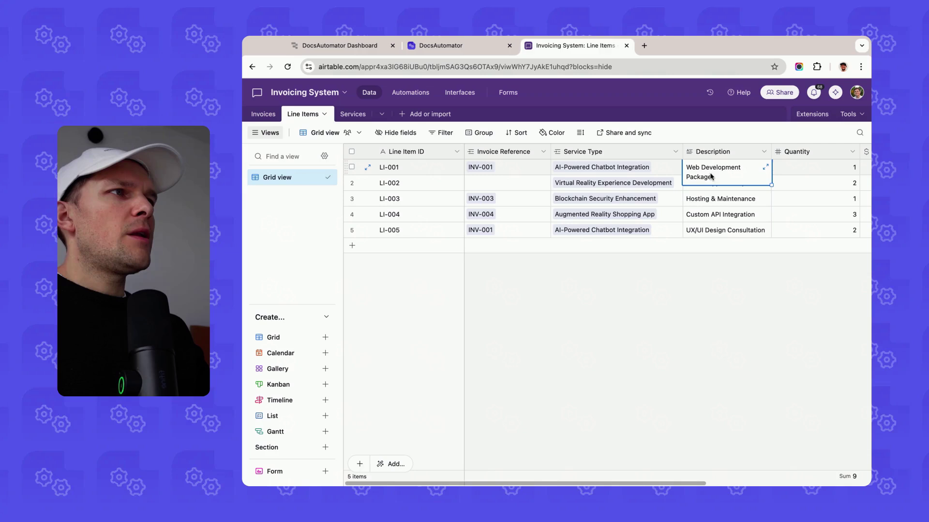
Back in Invoices, open the Appendix Packages field's settings via Edit field
click(263, 114)
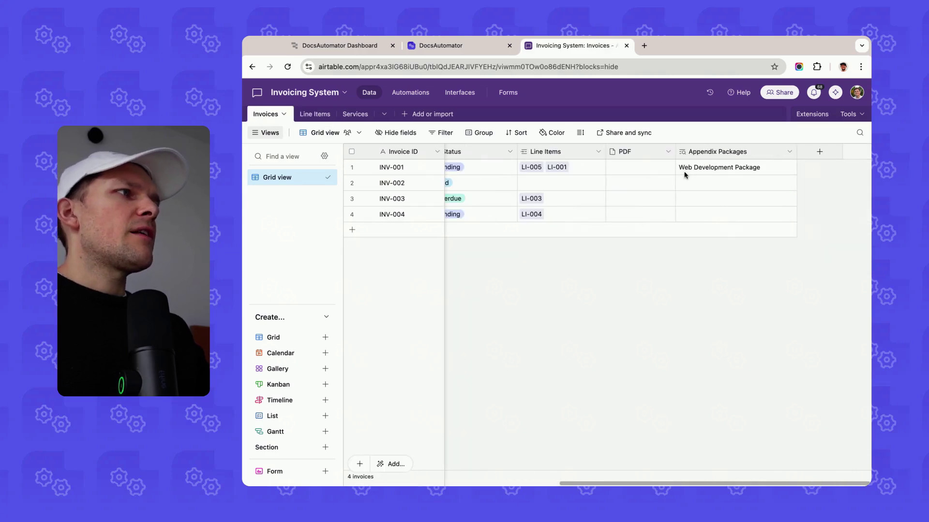
right_click(712, 153)
click(714, 174)
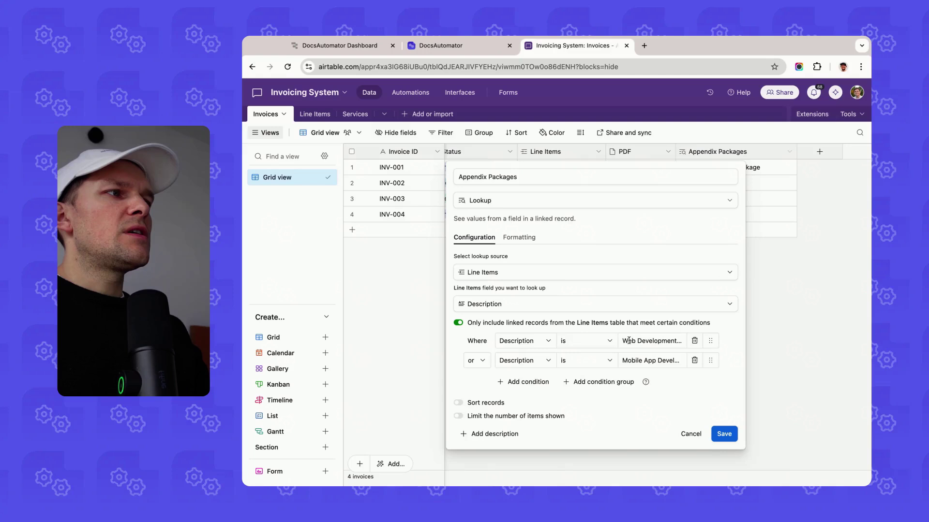
Review both condition values, then cancel out of the Appendix Packages field settings unchanged
triple_click(650, 341)
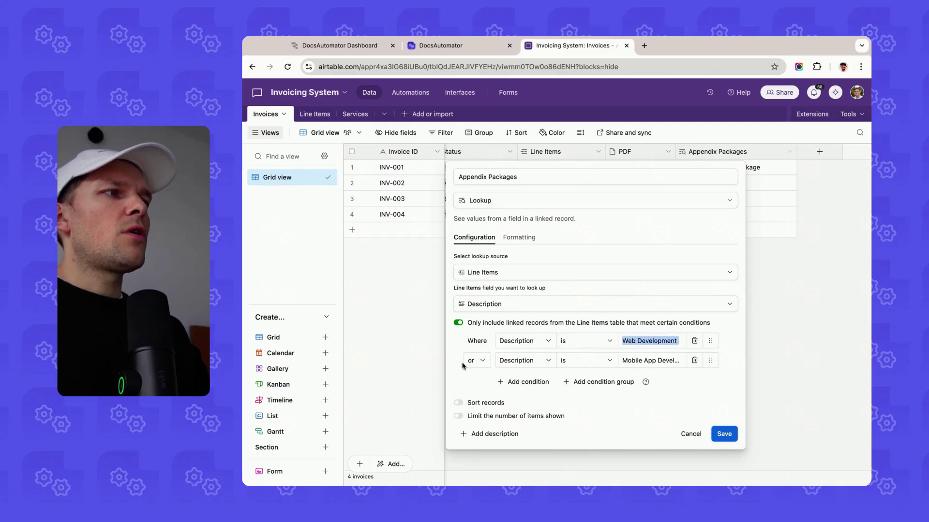
triple_click(639, 364)
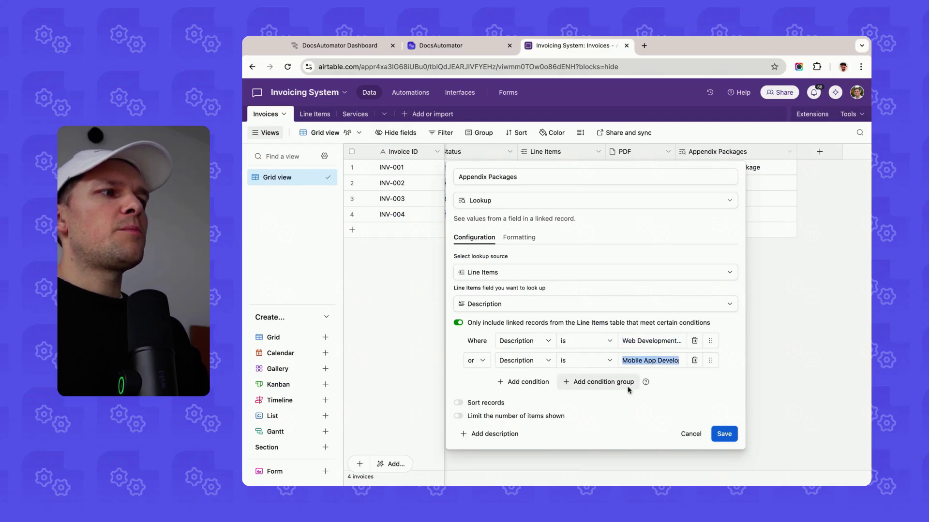
click(691, 434)
Inspect the Appendix Packages cells: INV-001 shows Web Development Package and the other invoices are empty
click(708, 164)
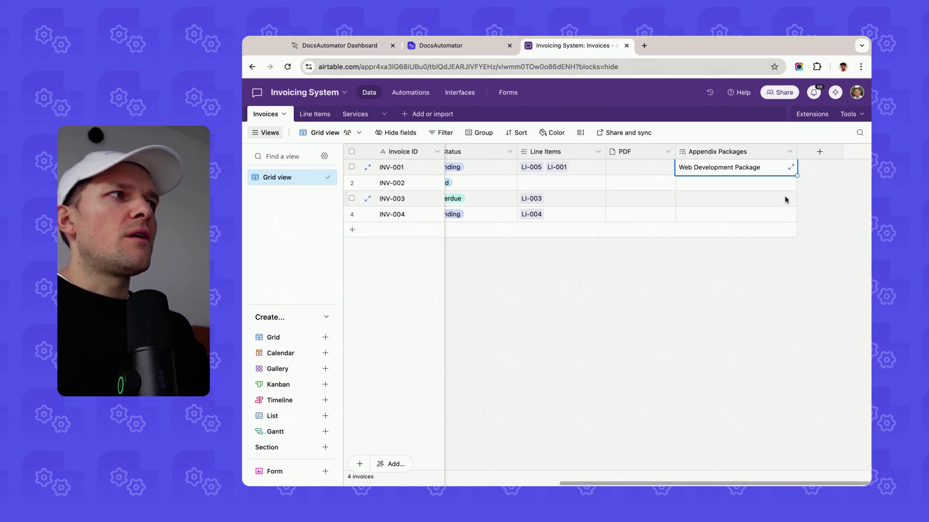
click(737, 157)
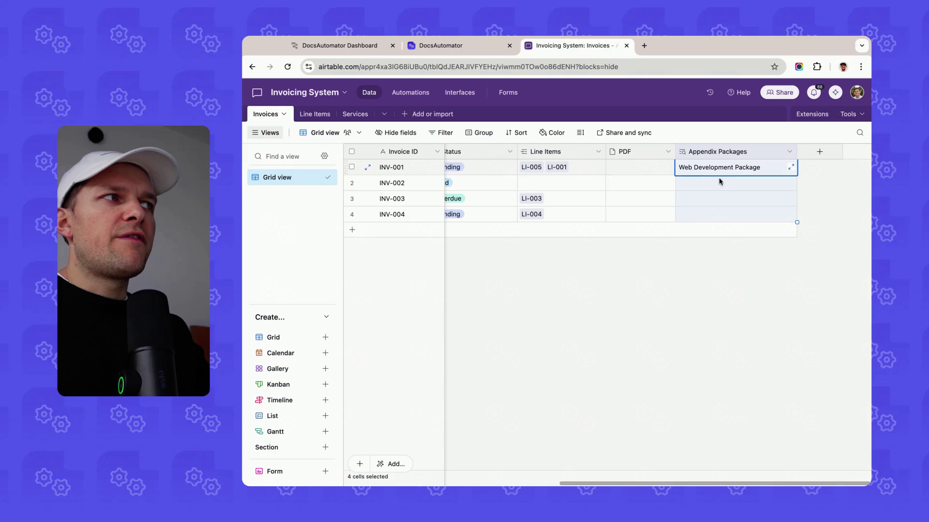
click(715, 167)
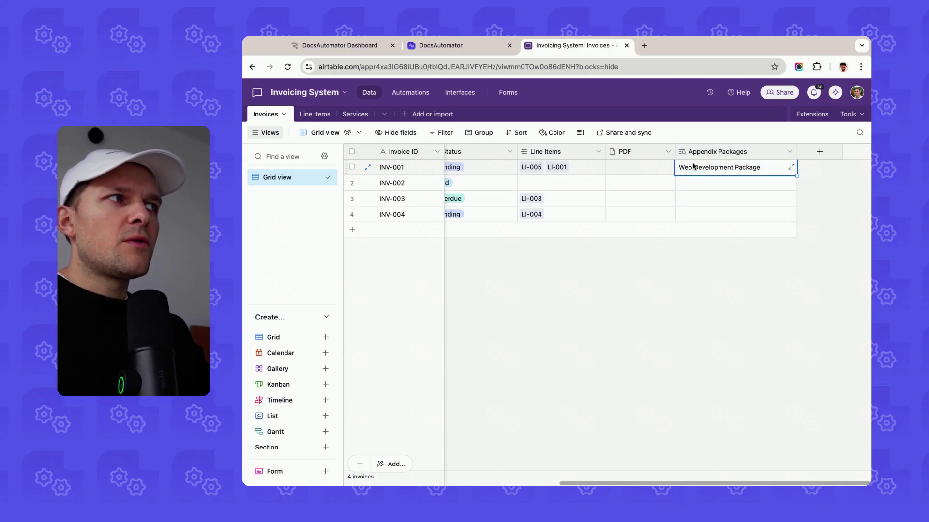
click(710, 170)
click(700, 184)
click(705, 174)
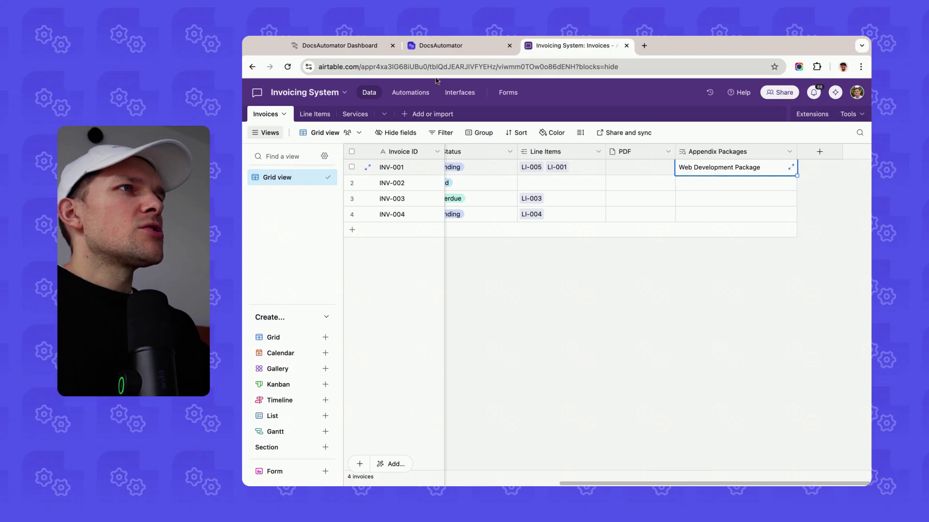
Open the invoice template, locate the {{appendix_packages}} placeholder line, and save the template
click(409, 44)
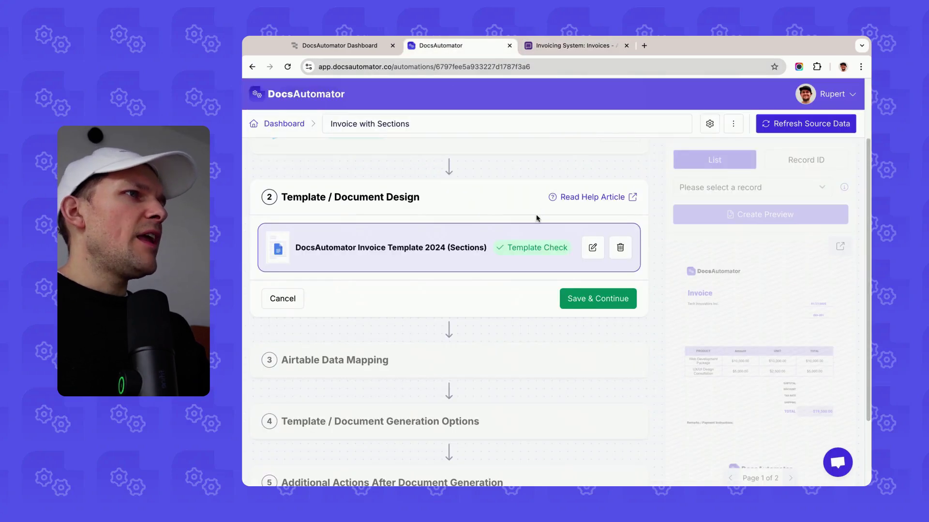
click(590, 248)
scroll(632, 294, down, 10)
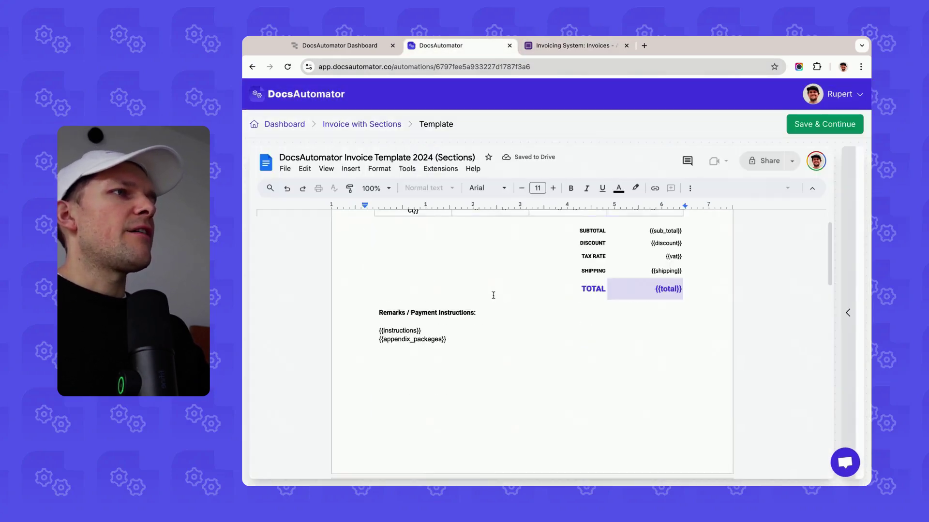
triple_click(450, 330)
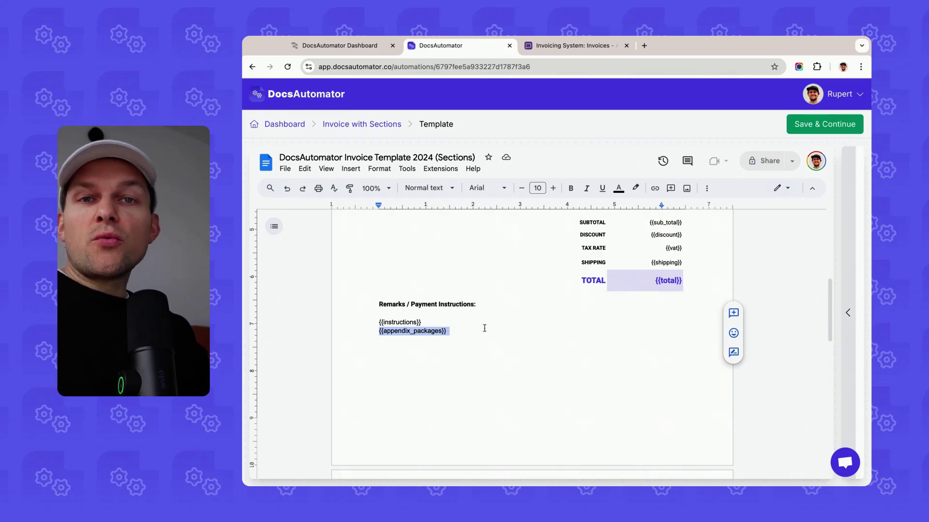
click(801, 124)
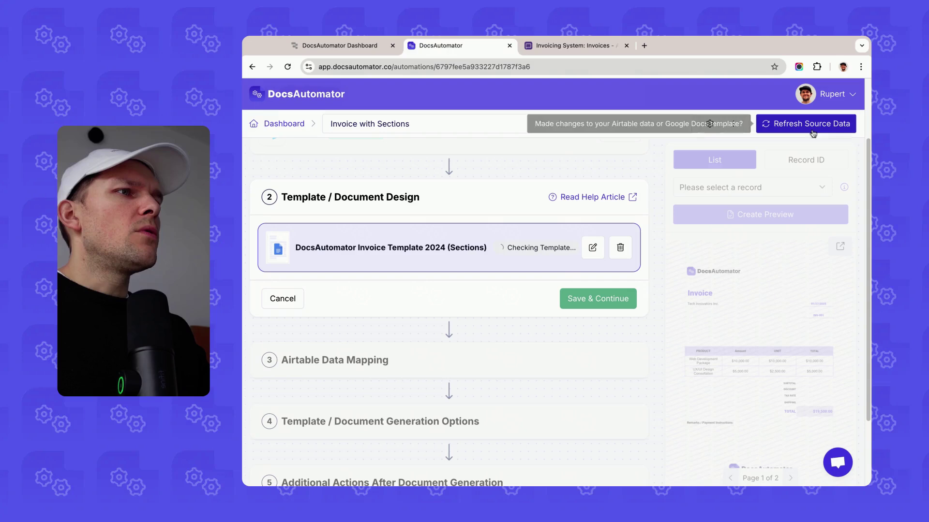
Continue to Airtable field mapping and compare the appendix_packages placeholder with Airtable's Appendix Packages column
click(583, 303)
scroll(535, 331, down, 5)
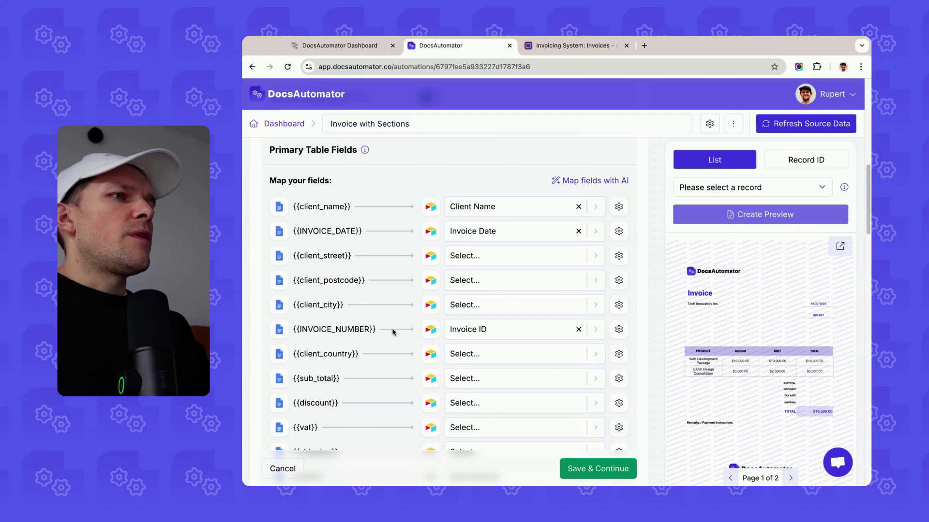
scroll(368, 348, down, 2)
triple_click(393, 334)
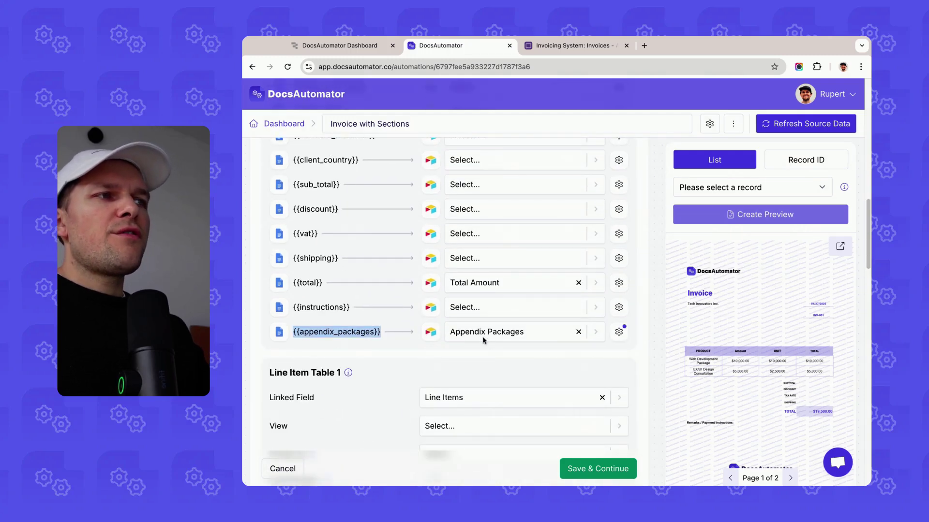
click(387, 335)
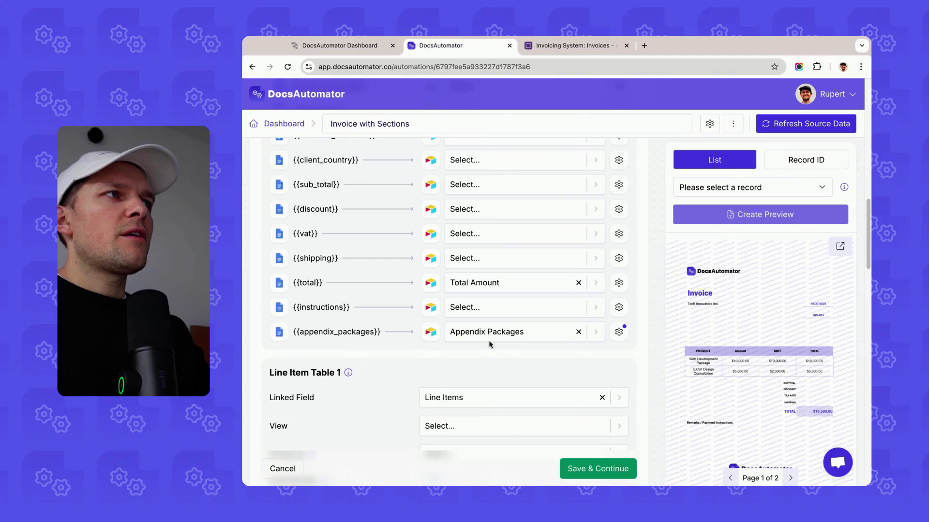
click(563, 46)
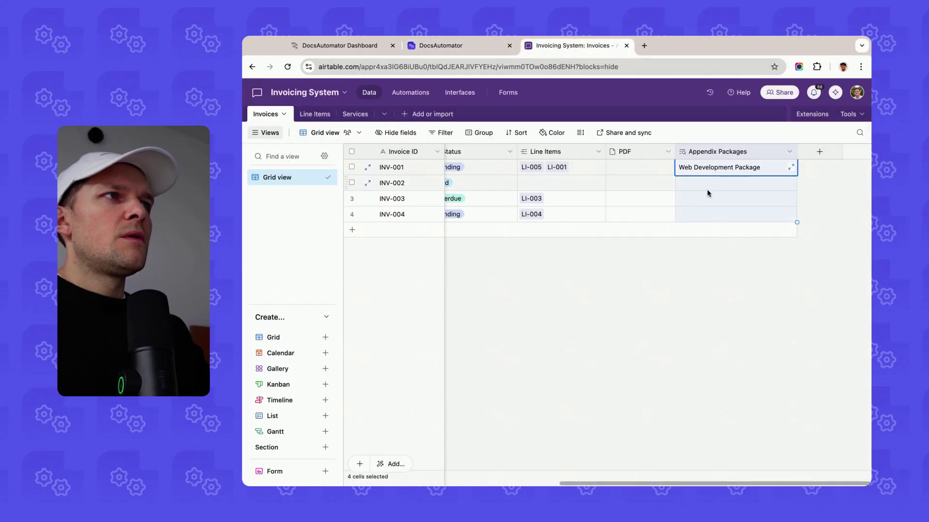
click(441, 49)
Confirm appendix_packages maps to Appendix Packages with Always hide, then scroll down to Sections
click(620, 334)
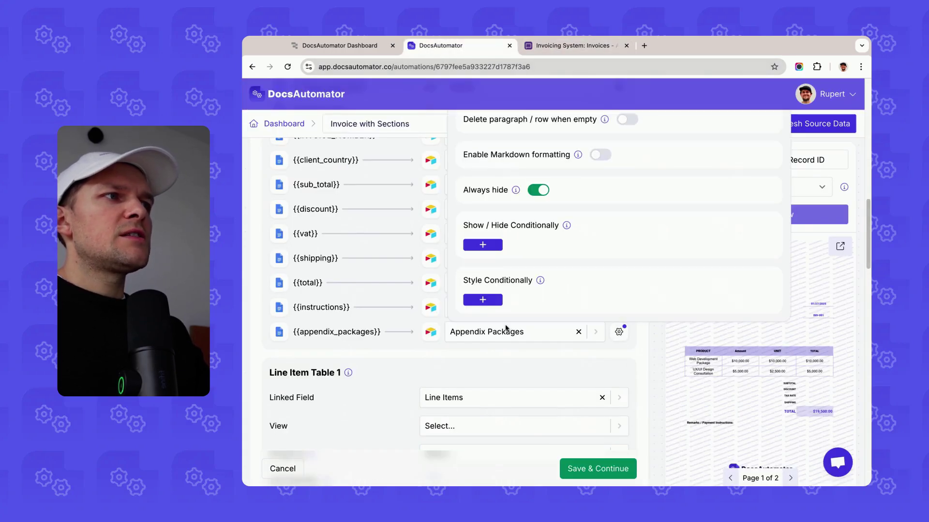
scroll(499, 290, up, 3)
drag(481, 281, 468, 283)
click(505, 285)
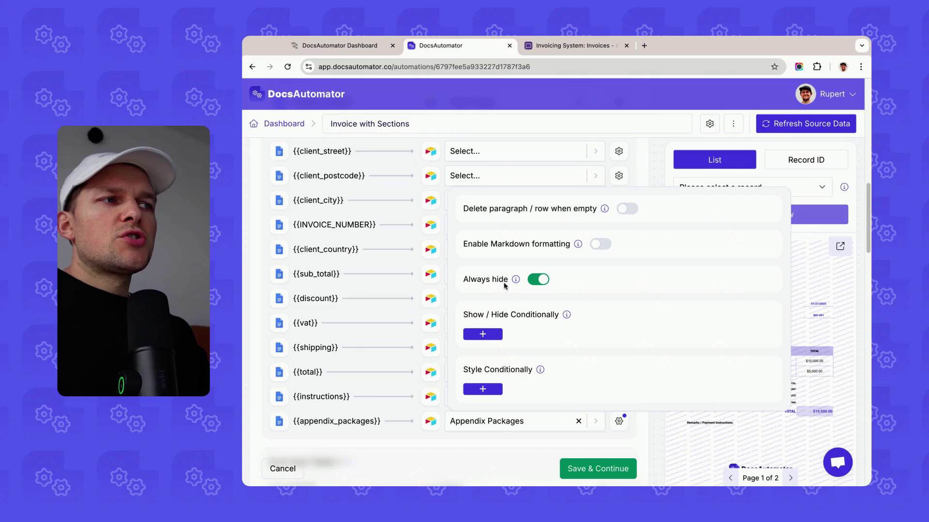
click(393, 422)
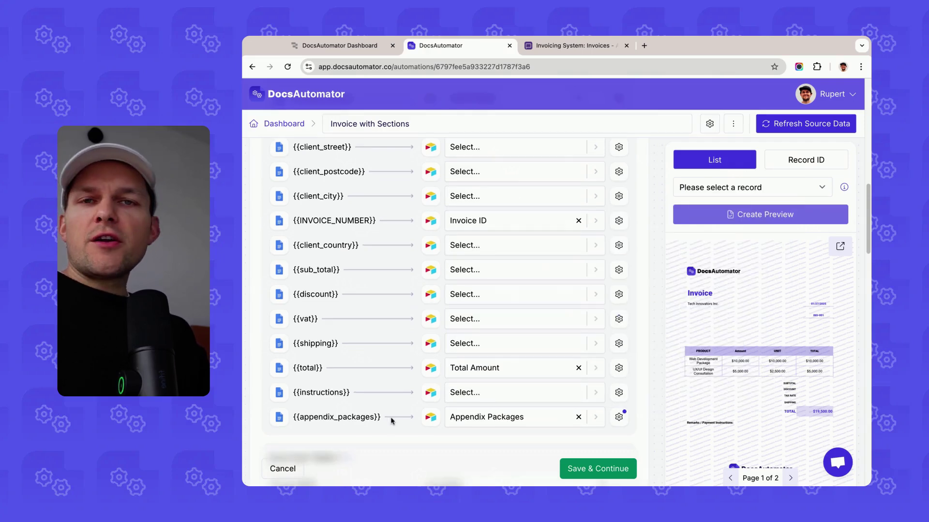
scroll(392, 421, down, 1)
scroll(381, 403, down, 8)
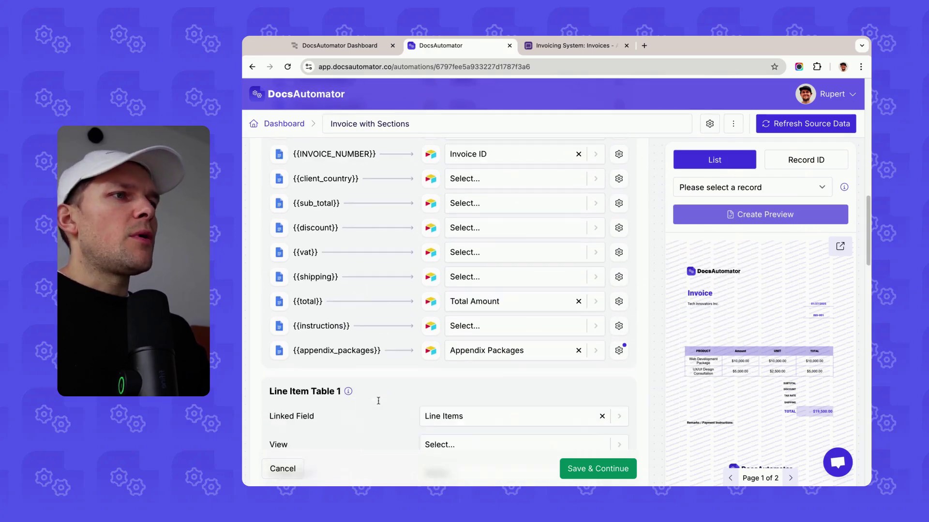
Expand Section 1 to show its 'appendix_packages contain Web Development' condition
scroll(394, 301, down, 4)
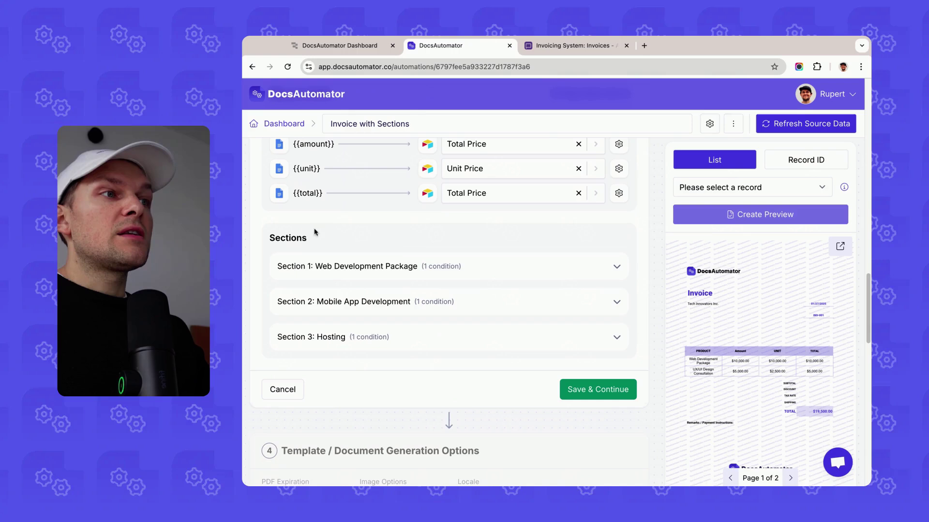
drag(266, 246, 390, 358)
click(325, 267)
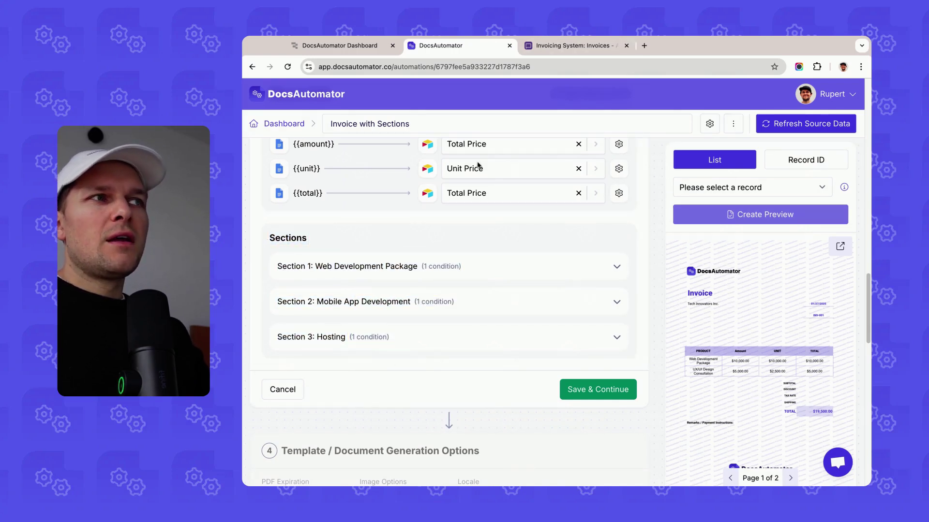
click(497, 267)
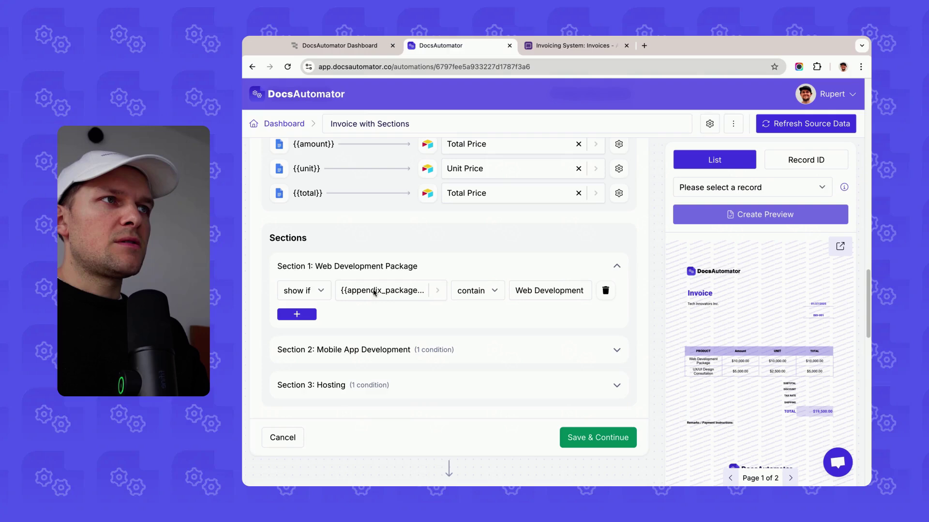
scroll(378, 295, up, 6)
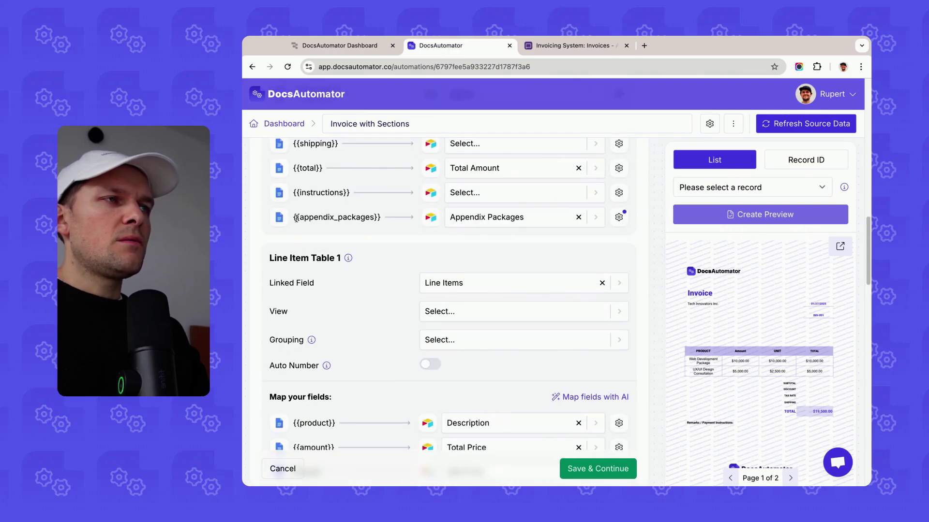
scroll(408, 263, down, 6)
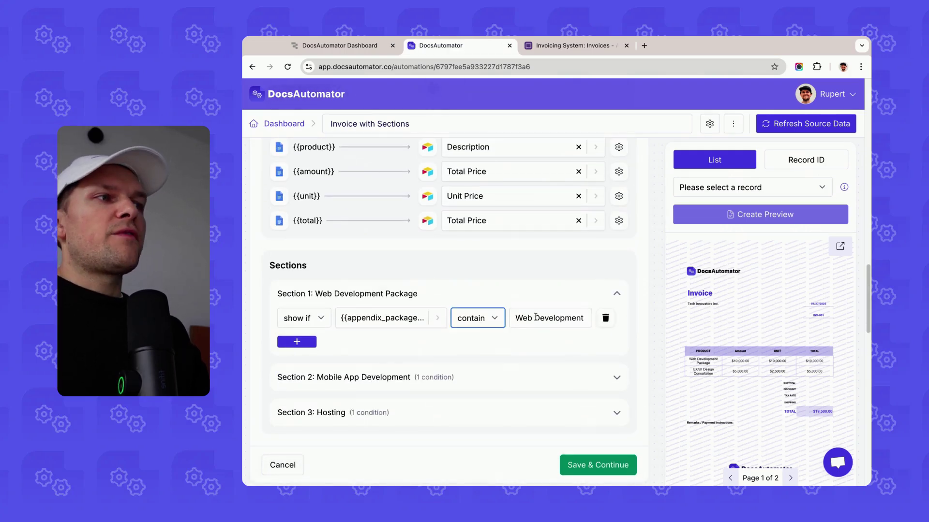
triple_click(536, 317)
Expand Section 2 to show its Mobile App condition, then bring up the Airtable invoices
click(508, 376)
scroll(370, 328, down, 2)
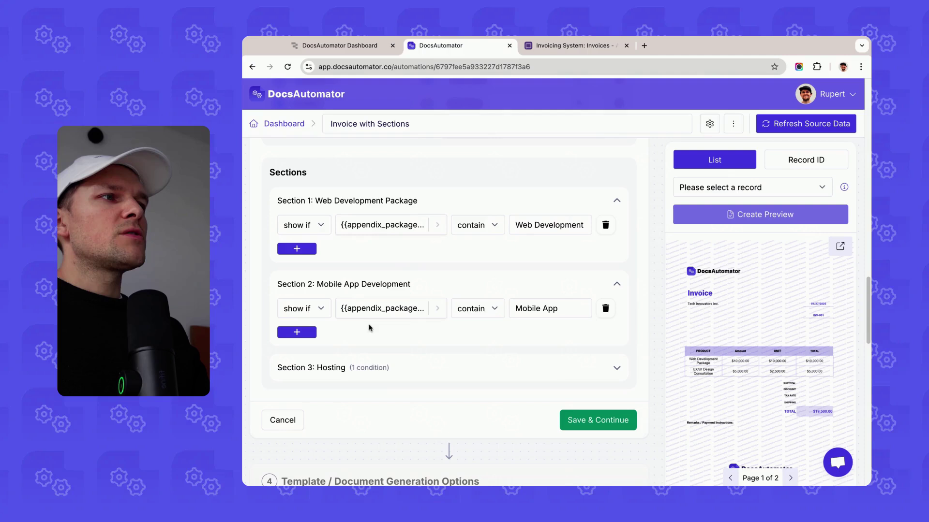
triple_click(537, 306)
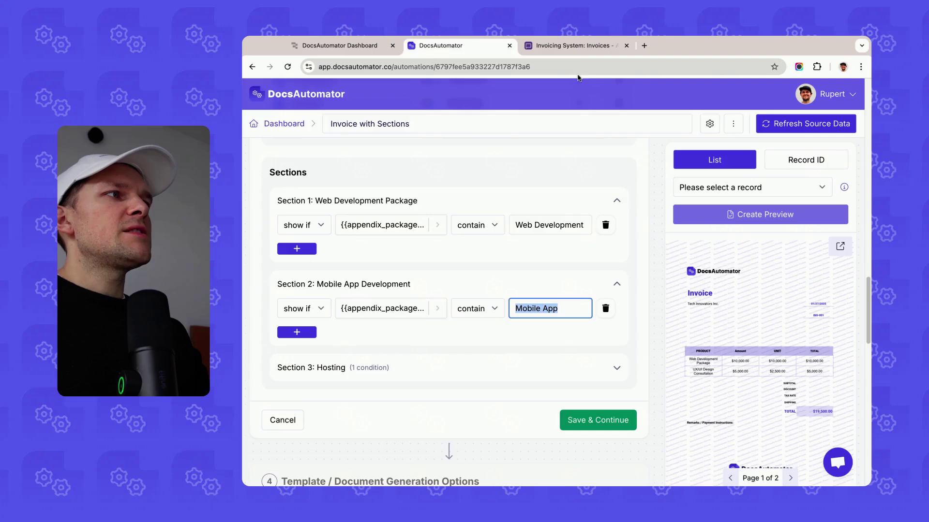
click(573, 46)
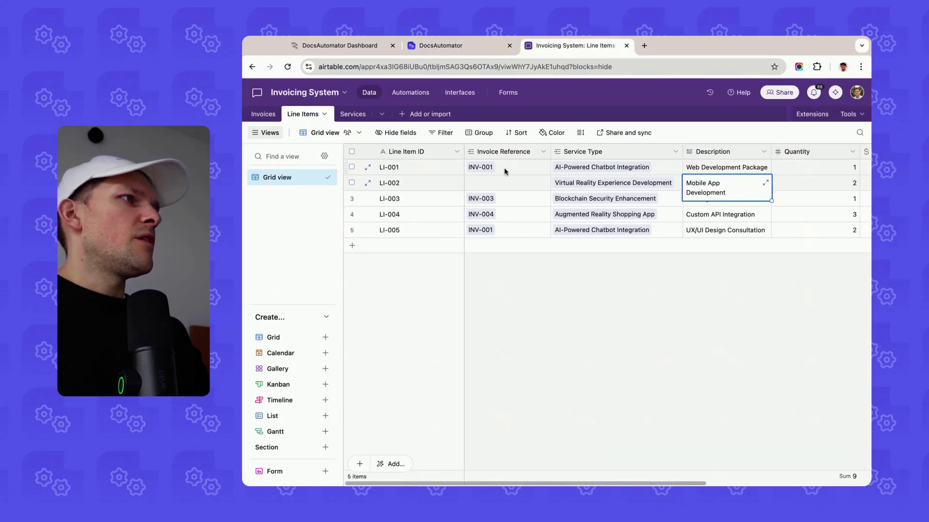
In Line Items, paste INV-001 into LI-002's Invoice Reference to link it
click(480, 167)
key(ctrl+c)
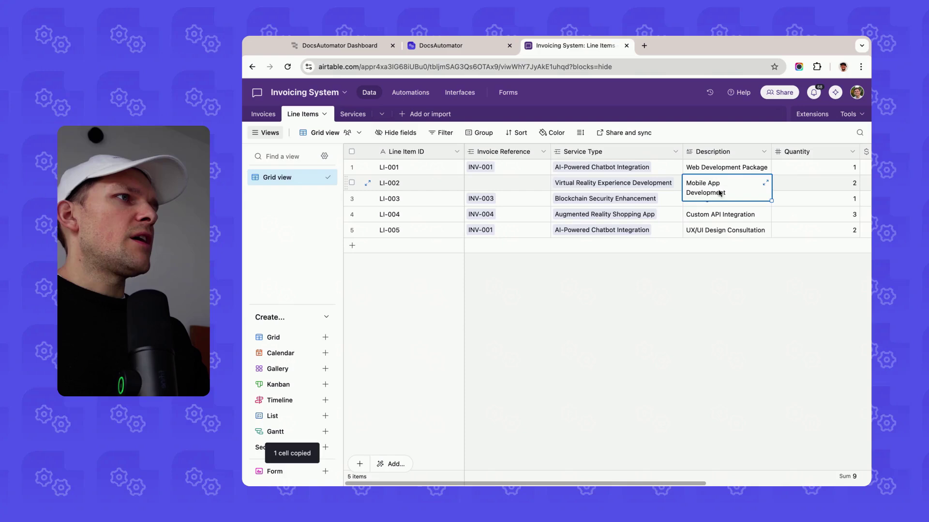
click(503, 182)
key(ctrl+v)
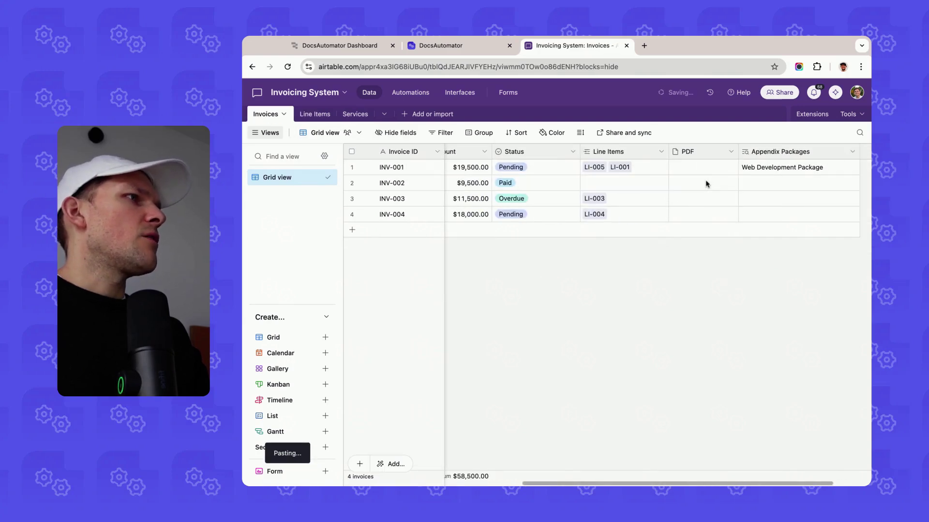
click(310, 116)
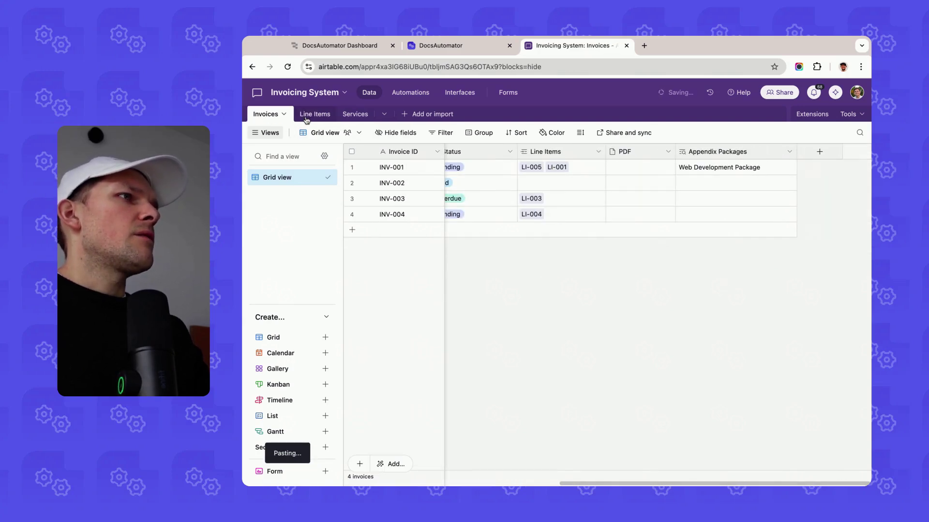
click(518, 167)
key(ctrl+c)
click(527, 184)
key(ctrl+v)
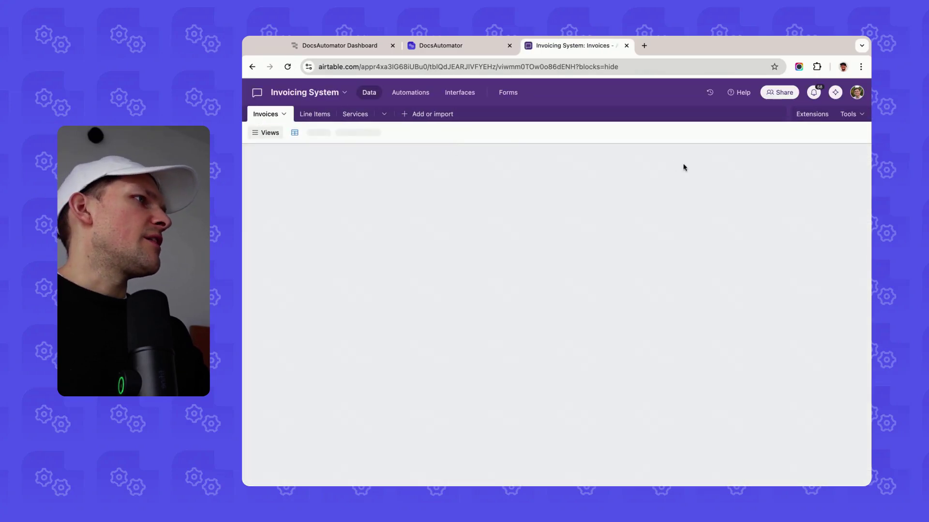
Confirm INV-001's Appendix Packages now lists Web Development Package and Mobile App Development
click(757, 169)
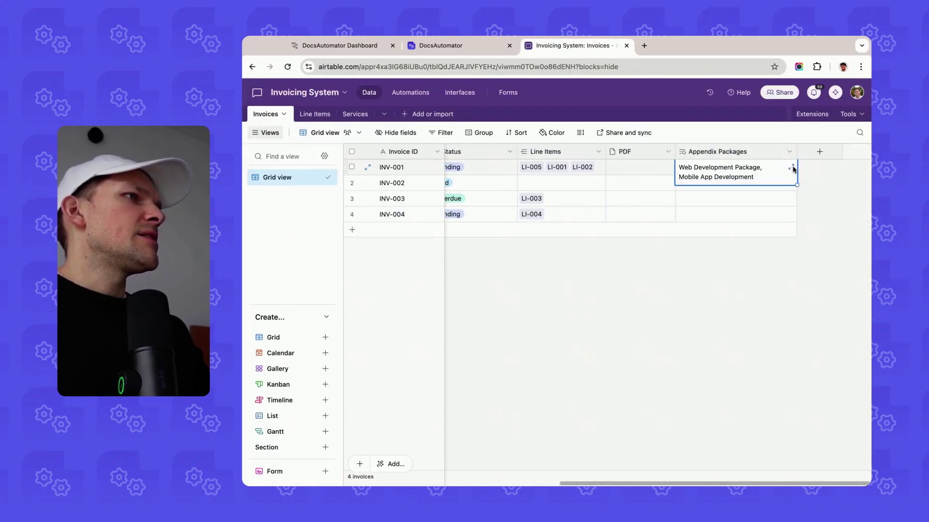
click(791, 168)
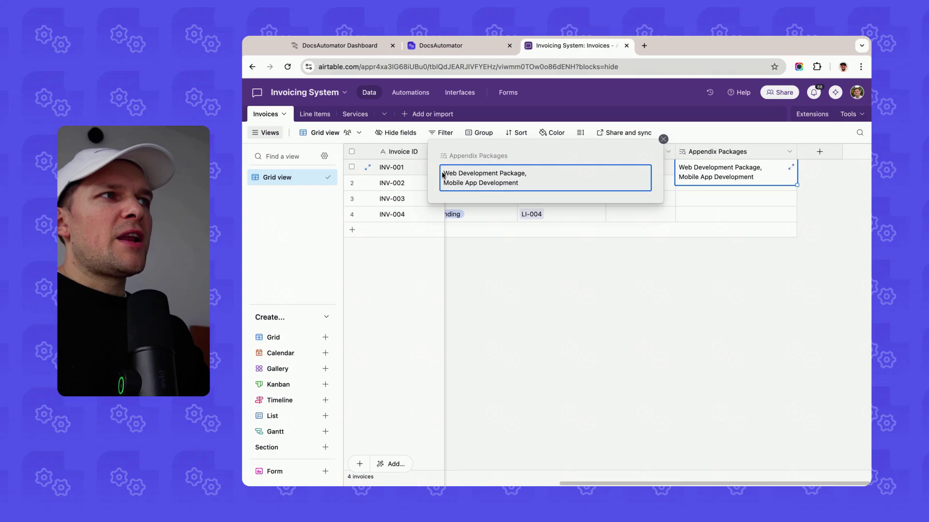
drag(442, 175, 537, 193)
click(539, 187)
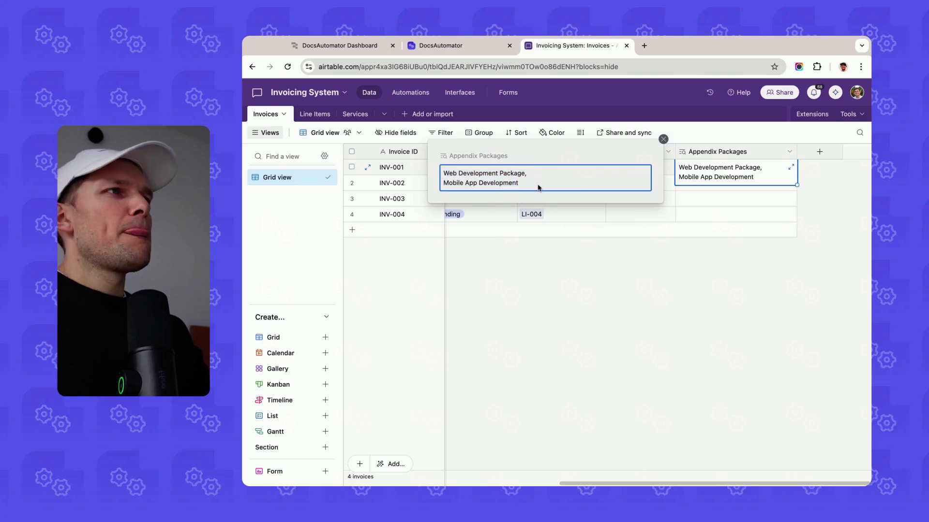
click(560, 263)
click(446, 44)
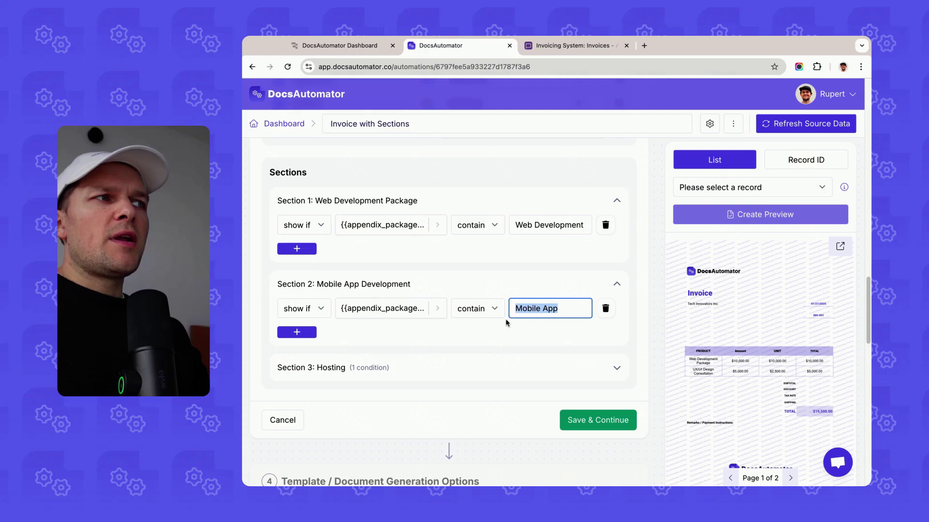
Save the appendix_packages mapping and the section conditions
click(552, 312)
double_click(551, 312)
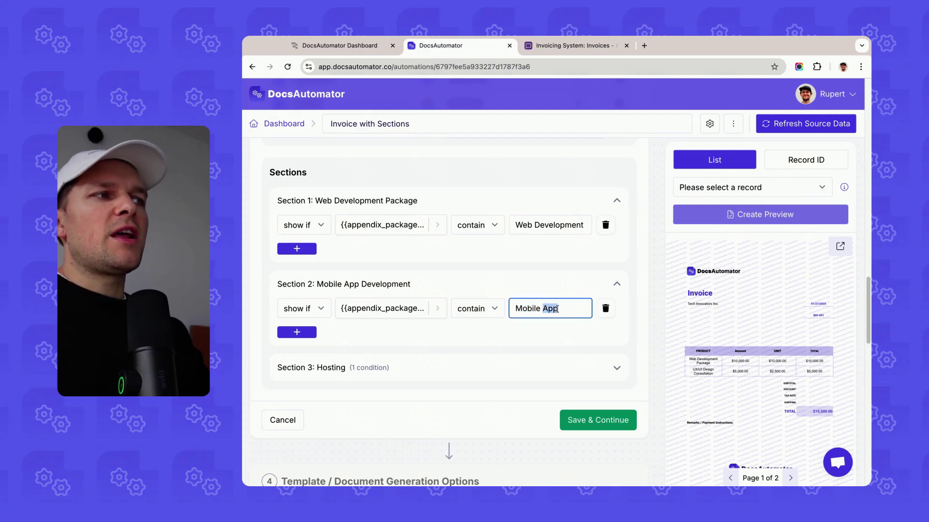
click(556, 308)
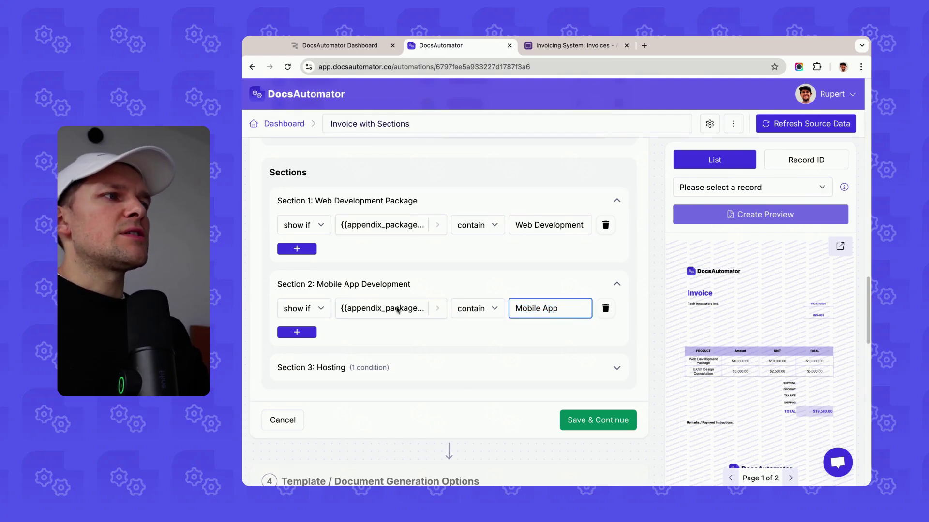
click(634, 424)
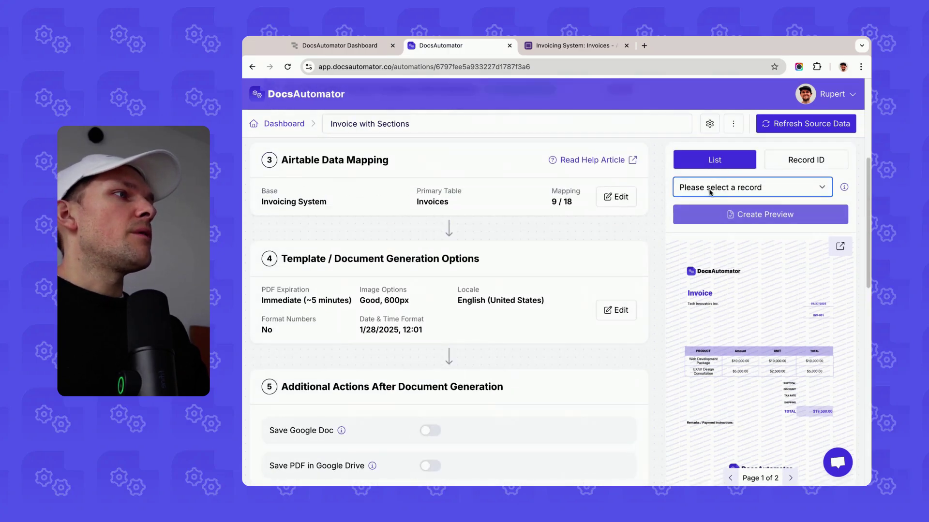
Choose INV-001 and create a preview PDF, rechecking its Appendix Packages in Airtable
click(710, 192)
click(719, 218)
click(719, 218)
click(573, 46)
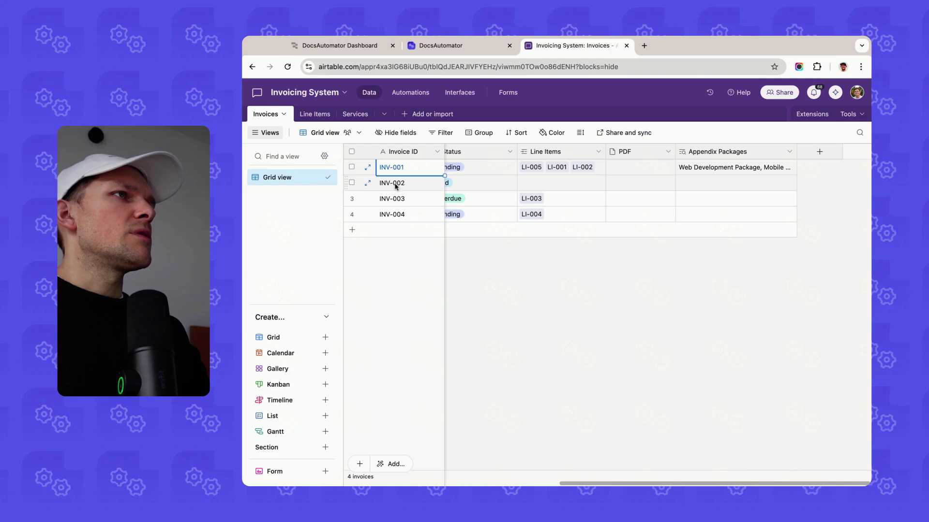
click(462, 46)
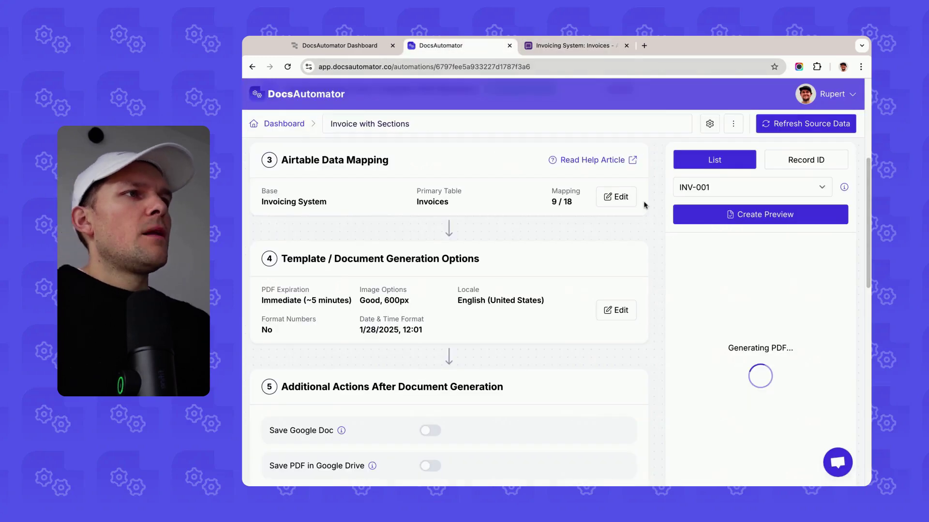
click(567, 46)
click(696, 169)
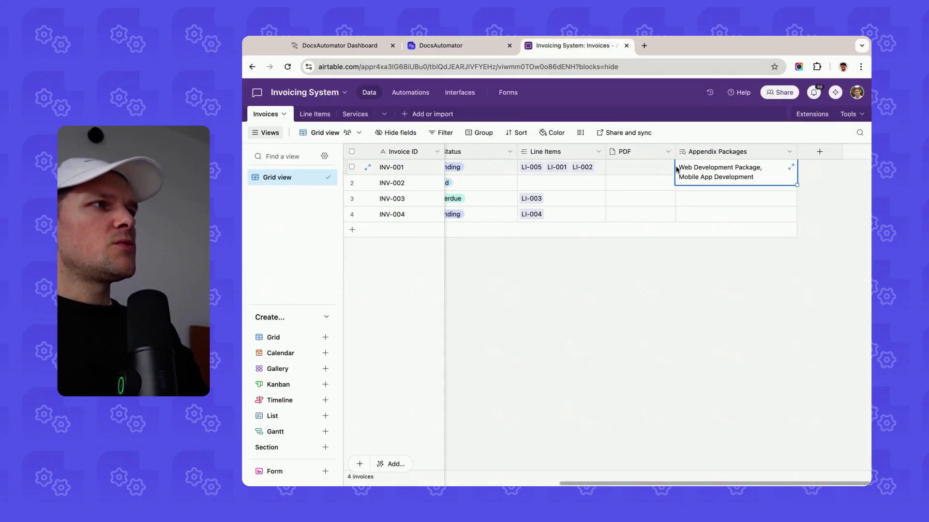
key(shift+Down)
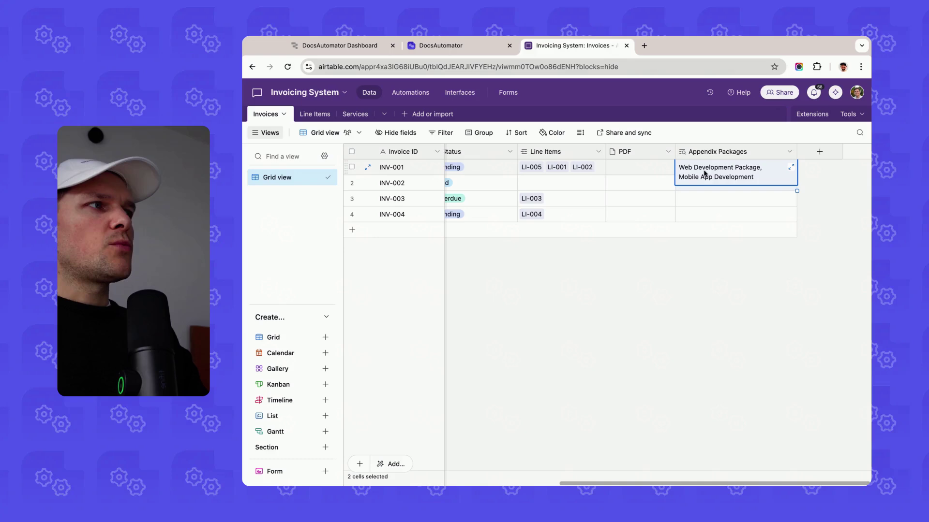
Open the INV-001 preview PDF and review its Web Development and Mobile App appendix sections
click(477, 47)
click(839, 245)
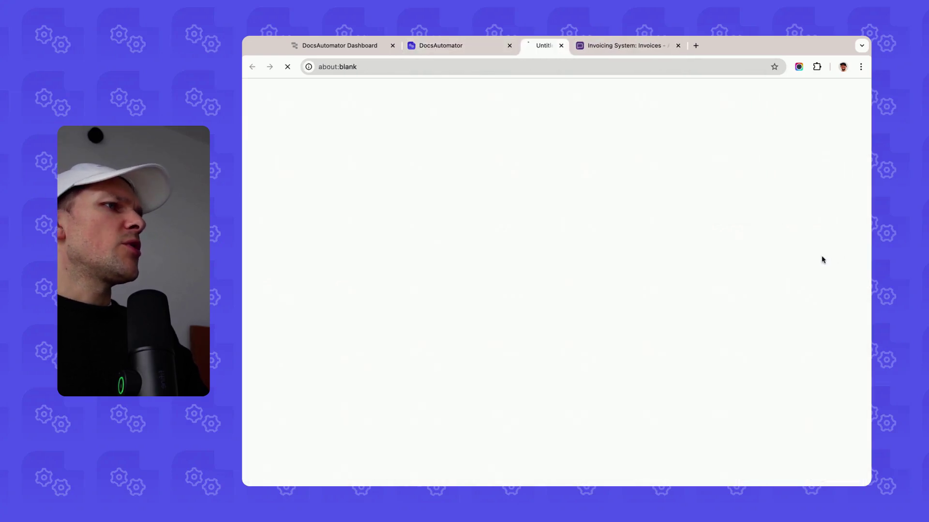
scroll(482, 237, down, 15)
scroll(445, 236, up, 13)
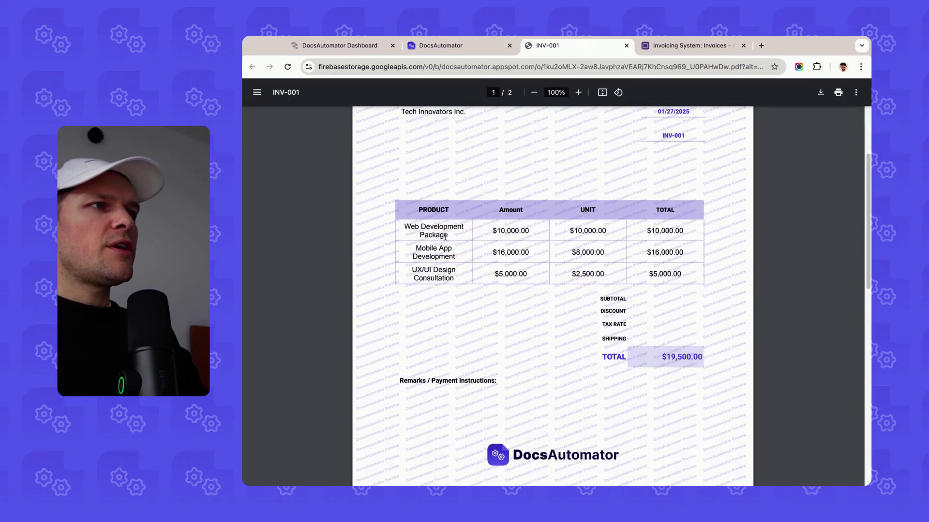
scroll(416, 242, down, 7)
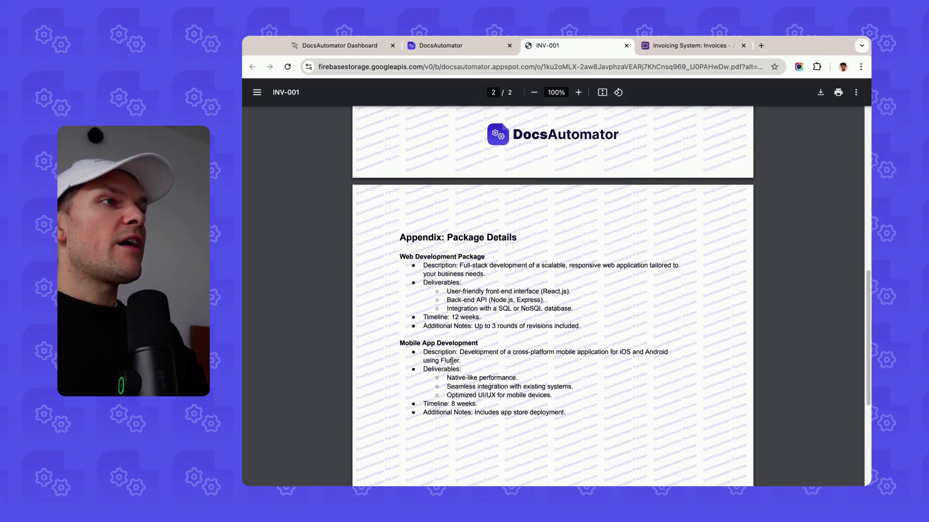
scroll(451, 361, up, 7)
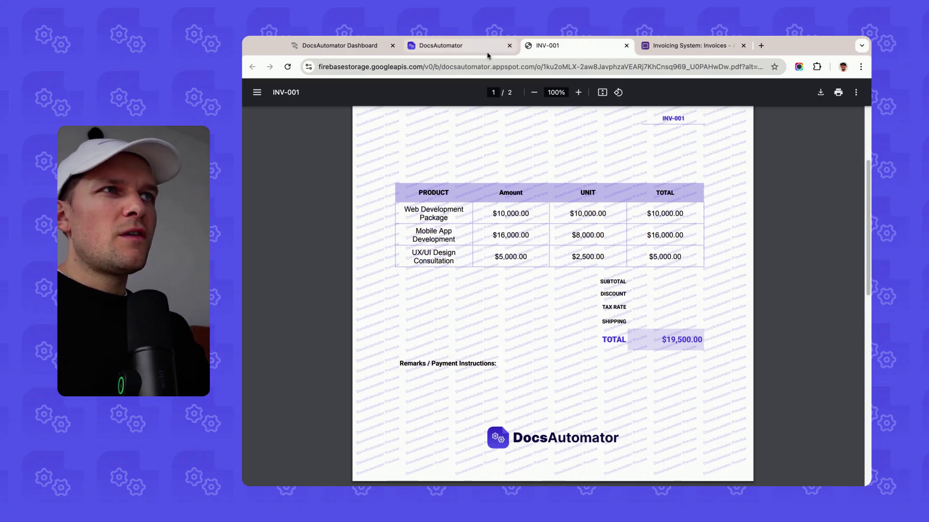
Look over the template's Hosting & Maintenance conditional block and leave the editor unchanged
click(469, 47)
scroll(588, 184, up, 3)
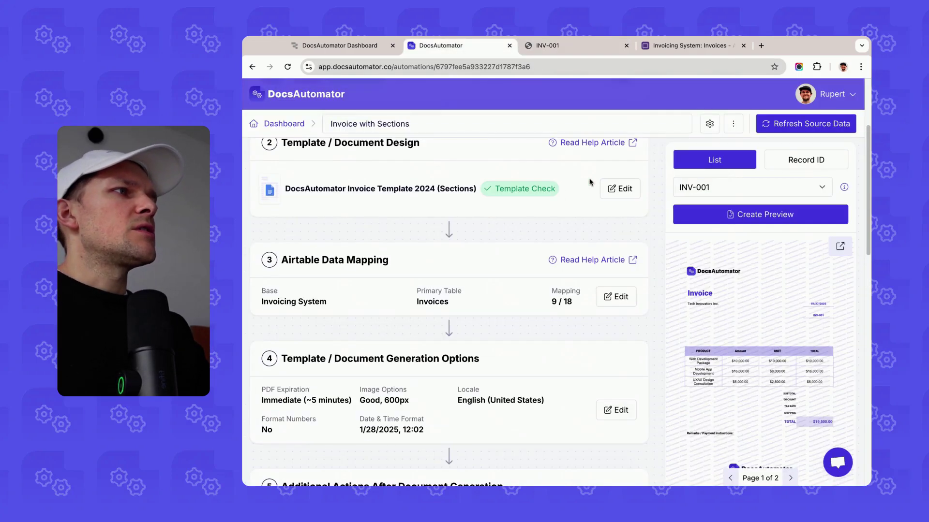
click(617, 189)
click(593, 192)
scroll(532, 329, down, 15)
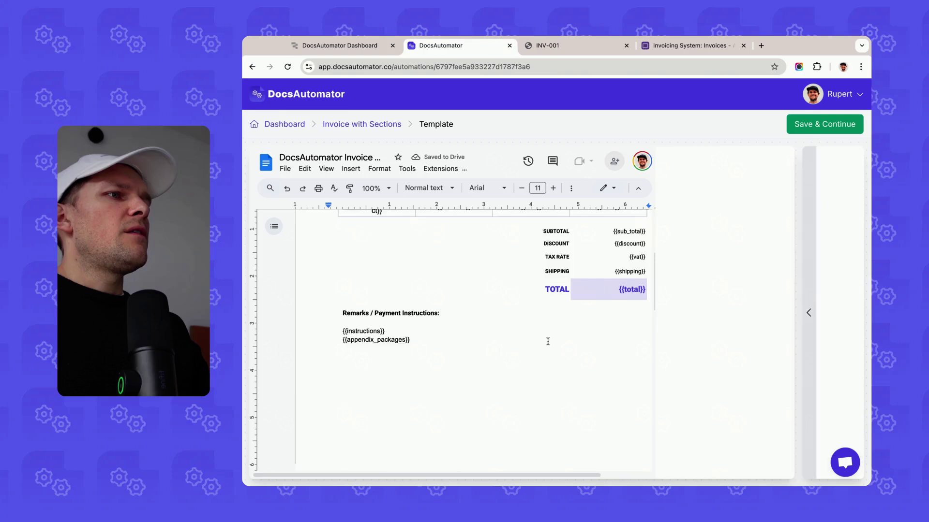
scroll(414, 335, down, 1)
drag(379, 335, 538, 396)
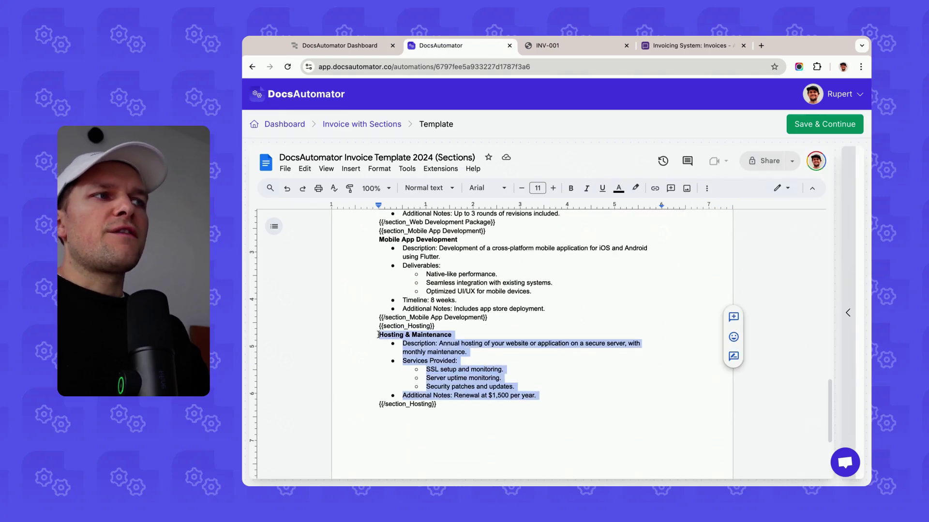
click(419, 343)
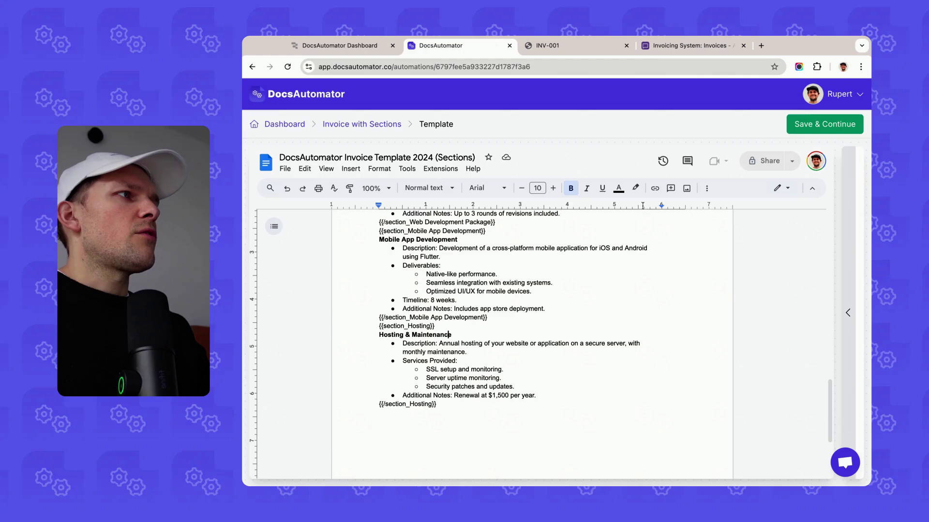
click(825, 124)
Clear LI-002's Invoice Reference so INV-001 lists only Web Development Package
click(689, 46)
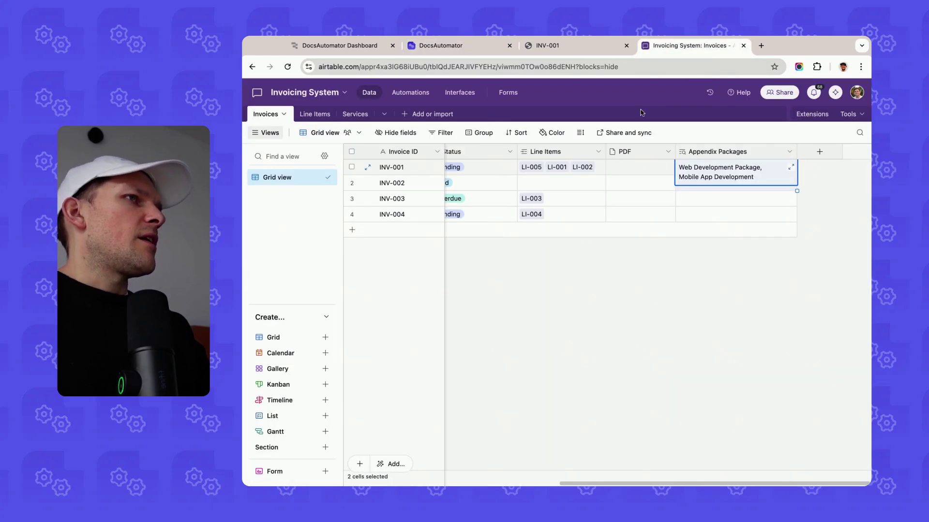
click(309, 114)
key(Delete)
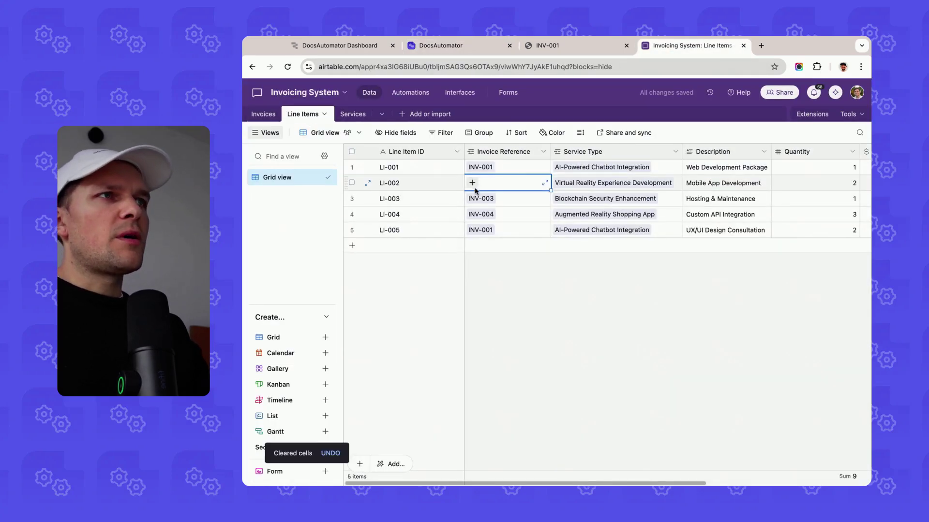
click(263, 114)
scroll(604, 183, right, 3)
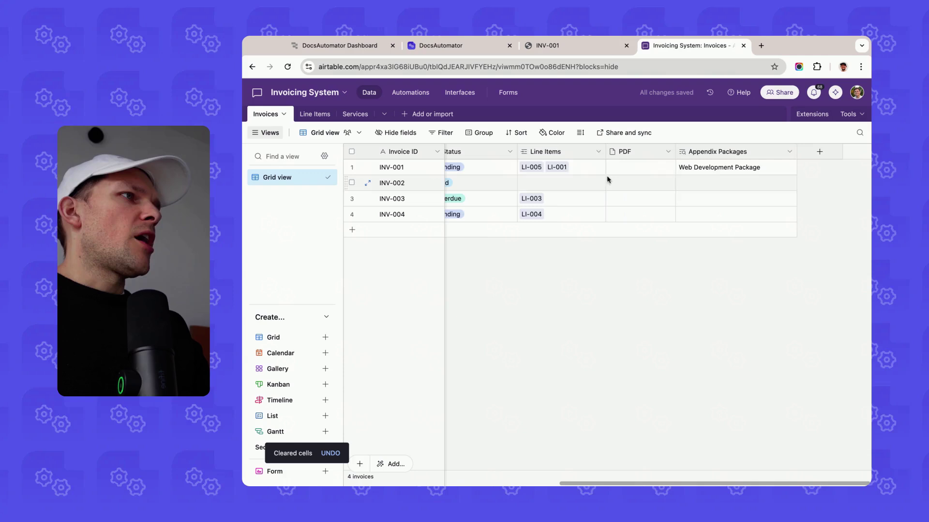
click(740, 169)
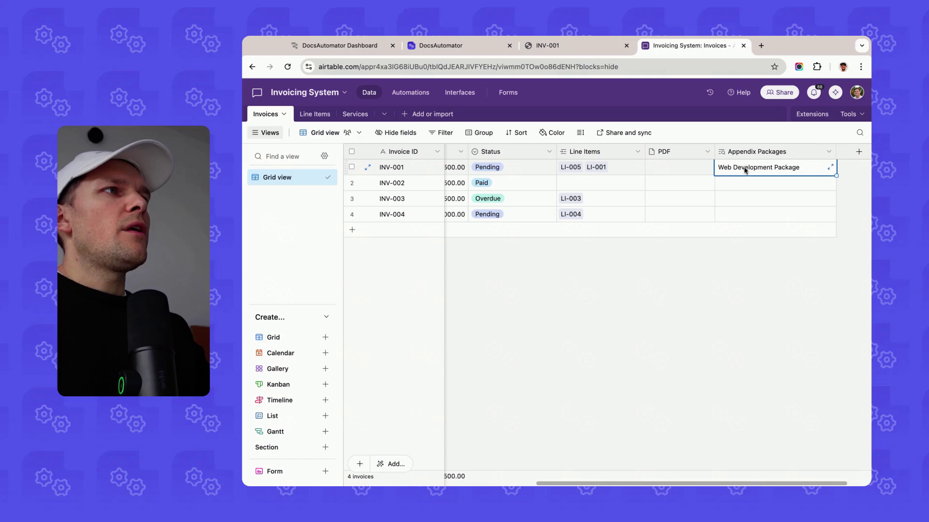
Keep the template step unchanged and regenerate the INV-001 preview PDF
click(440, 45)
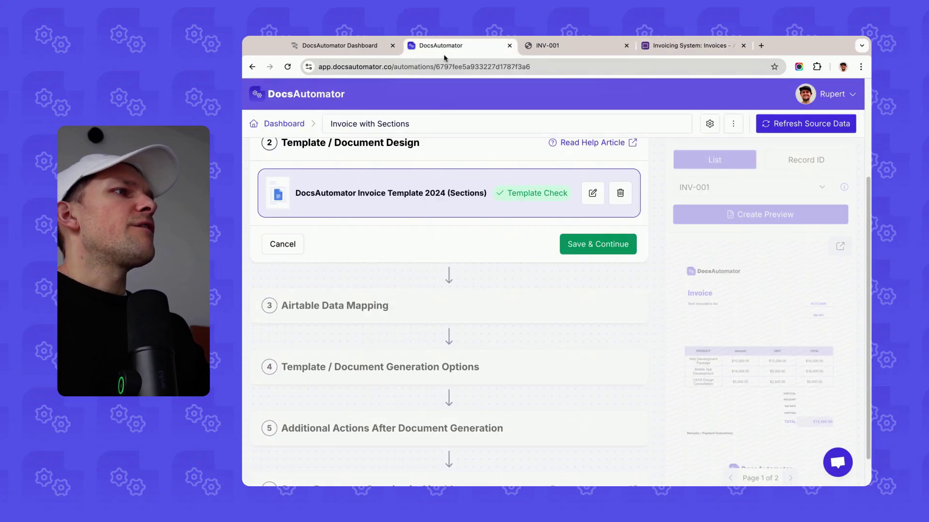
click(617, 244)
click(705, 214)
scroll(703, 277, down, 3)
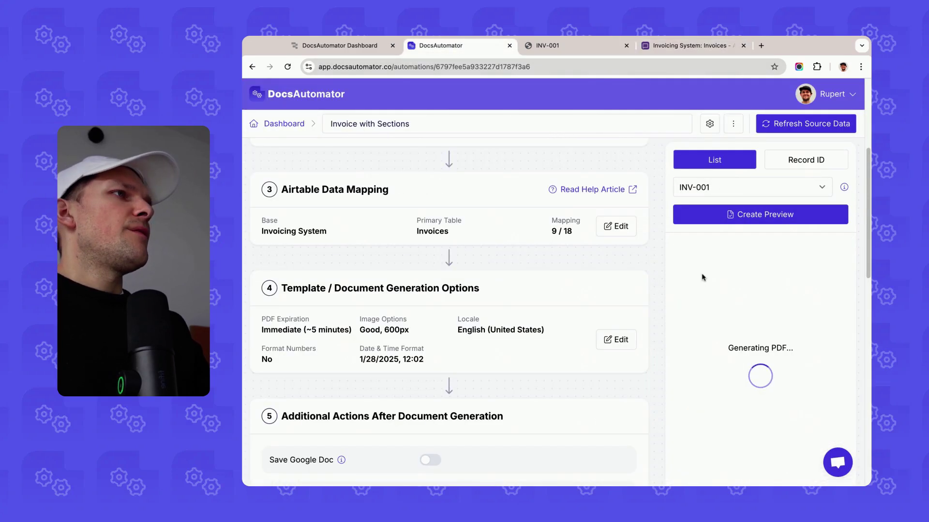
Glance at the earlier PDF, then open the regenerated INV-001 preview in a new tab
click(590, 48)
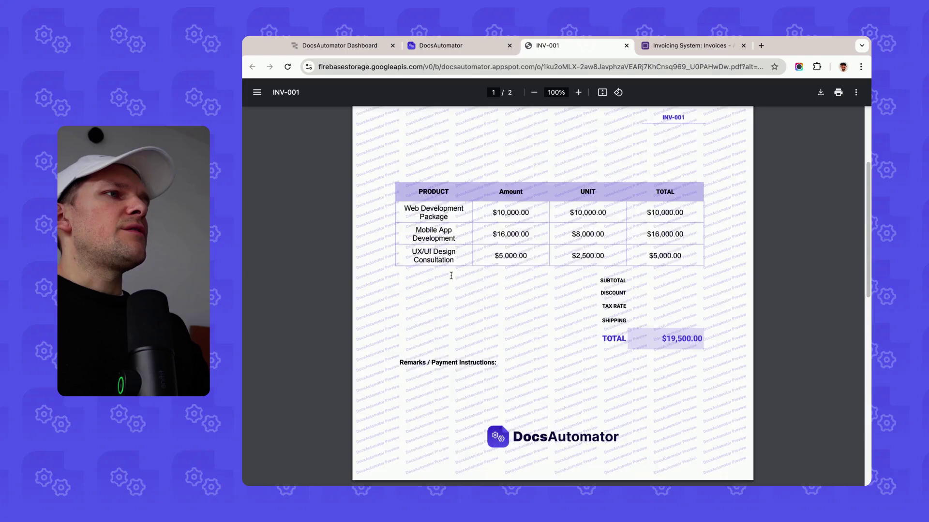
scroll(470, 321, down, 10)
drag(398, 281, 411, 295)
click(417, 301)
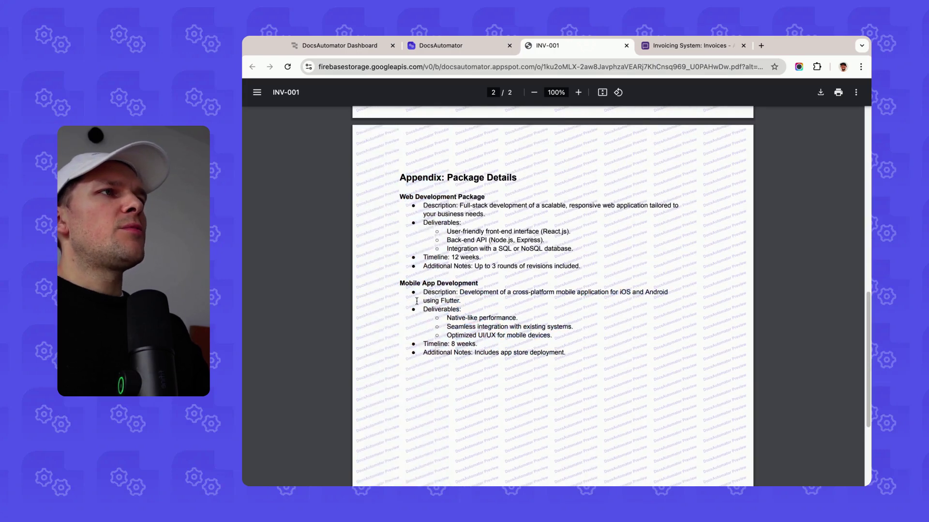
click(435, 45)
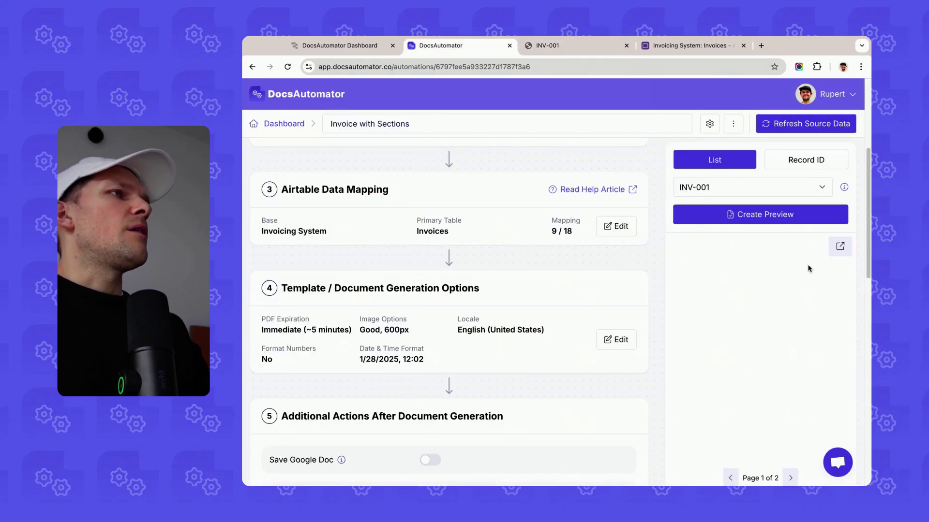
click(840, 245)
scroll(427, 318, down, 10)
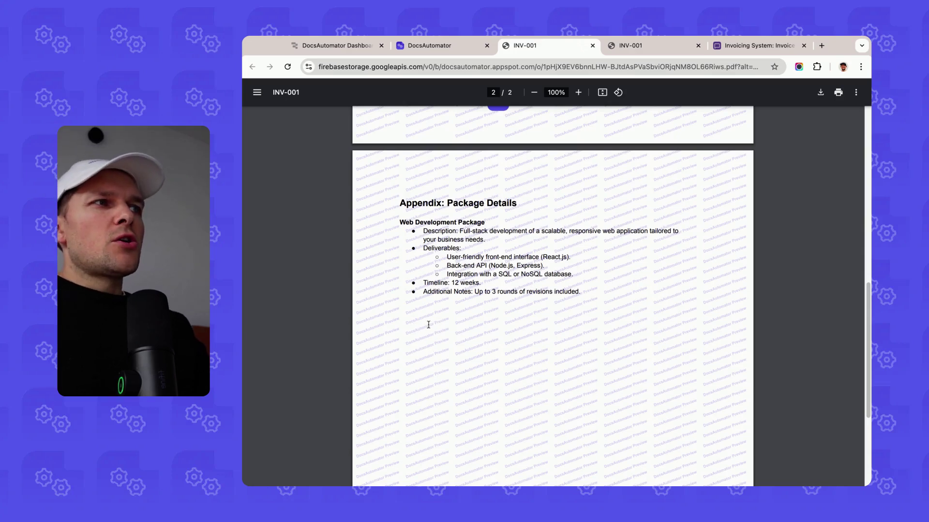
scroll(397, 274, up, 4)
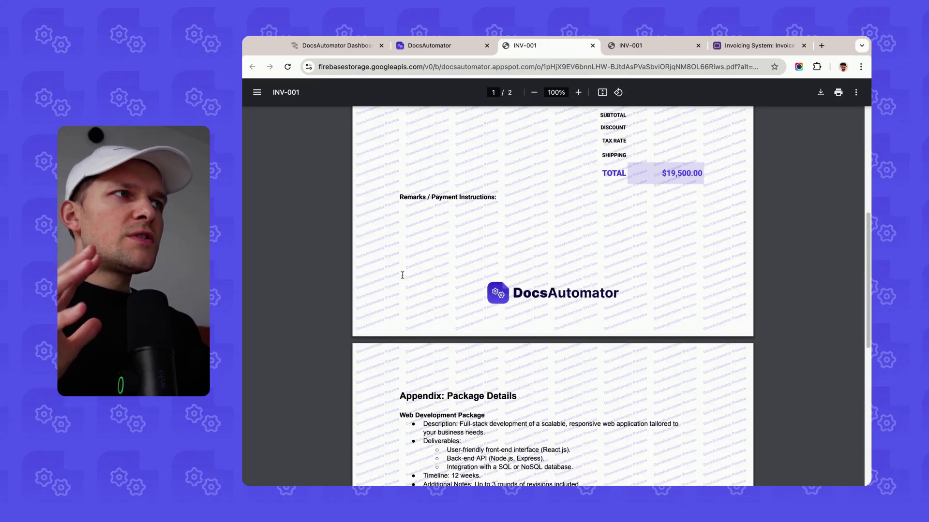
scroll(407, 271, up, 3)
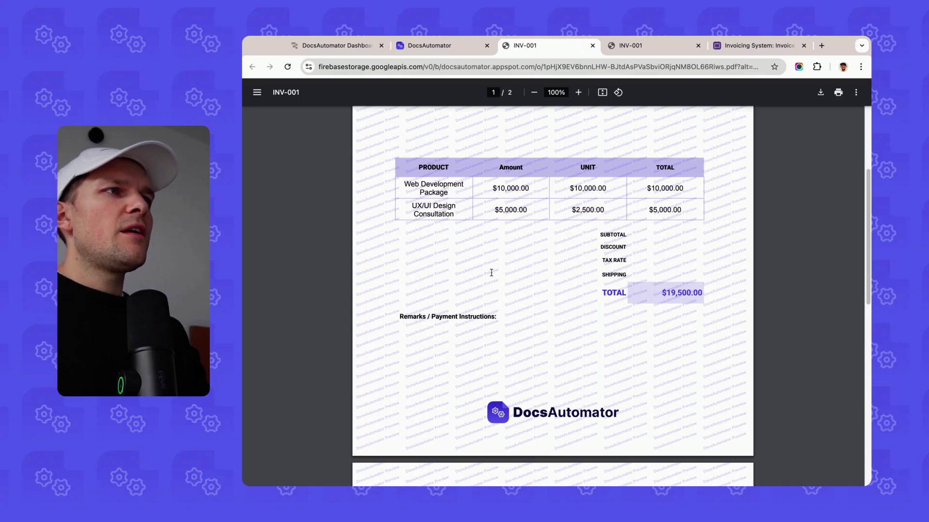
scroll(489, 267, up, 1)
scroll(471, 291, down, 4)
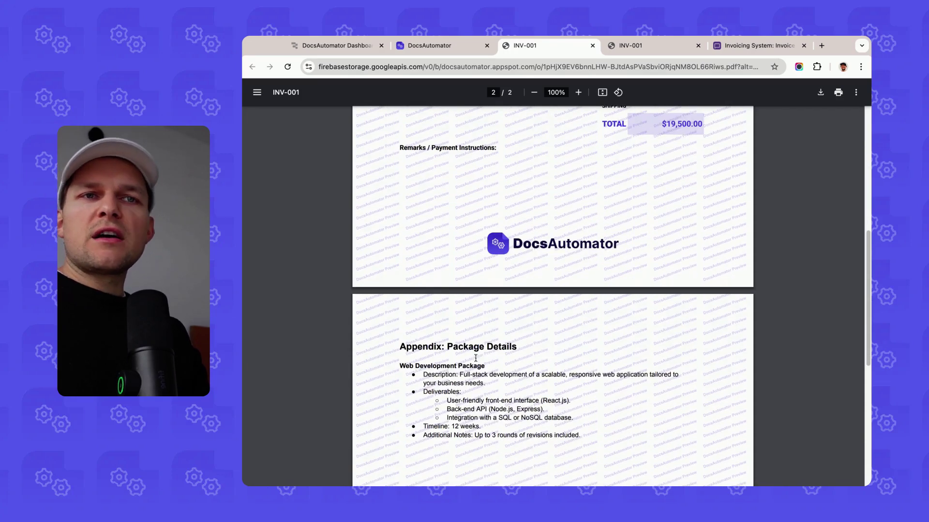
scroll(518, 288, up, 5)
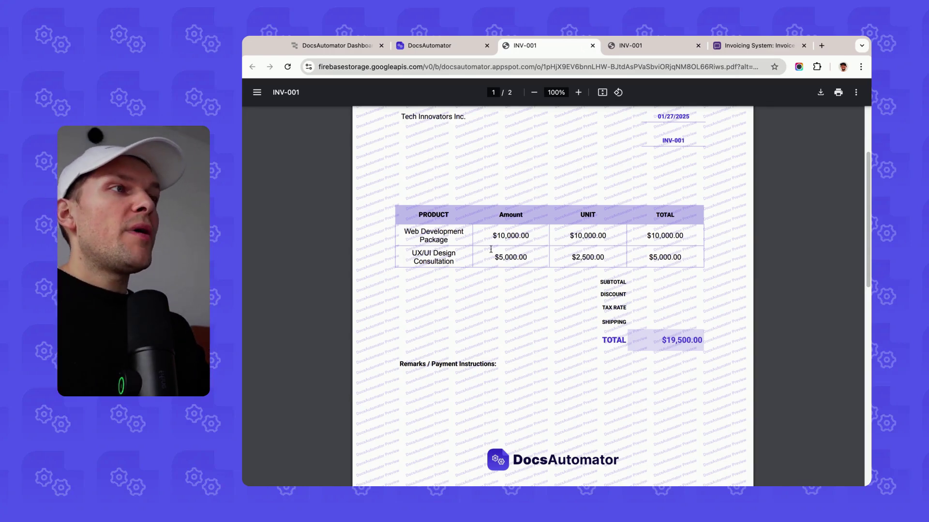
scroll(491, 249, up, 2)
scroll(481, 234, down, 1)
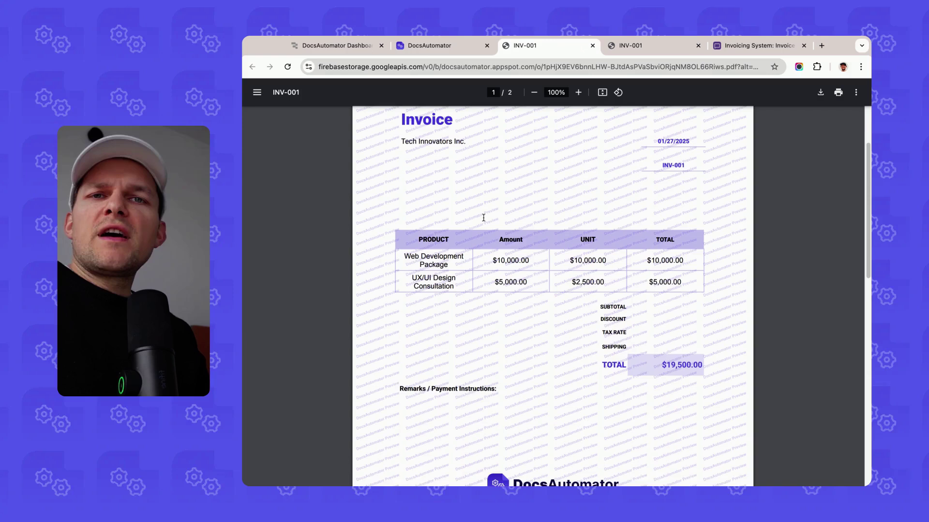
scroll(483, 218, up, 1)
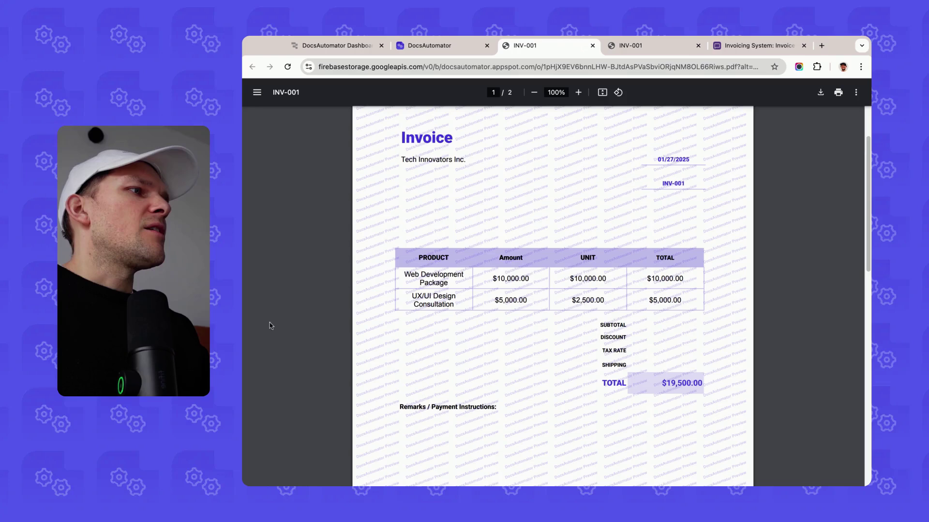
scroll(494, 332, down, 2)
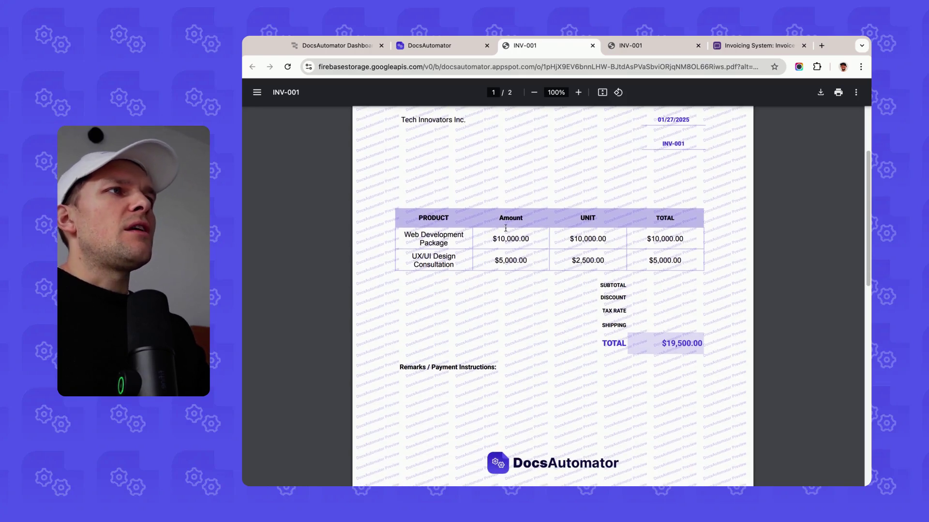